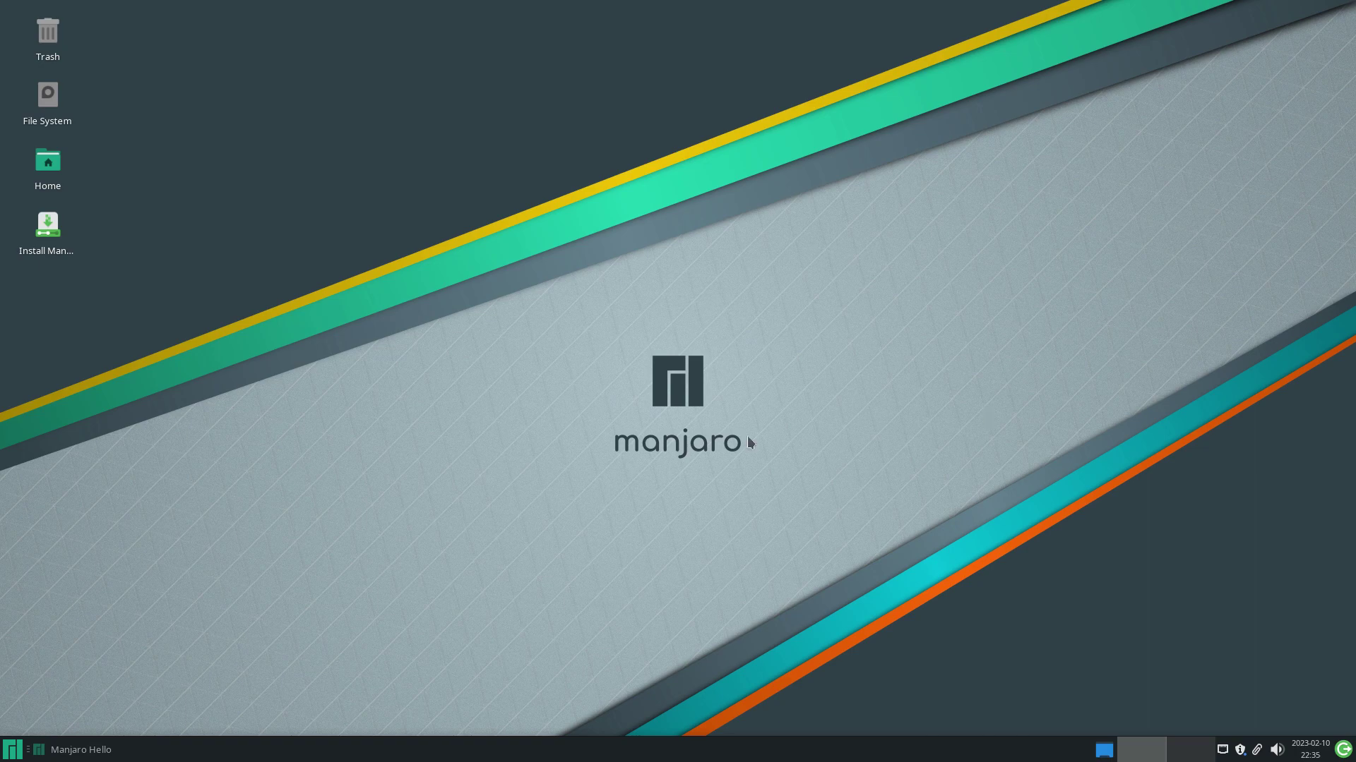
- Open the Manjaro Hello welcome window, look over its contents and close it
left_click(91, 743)
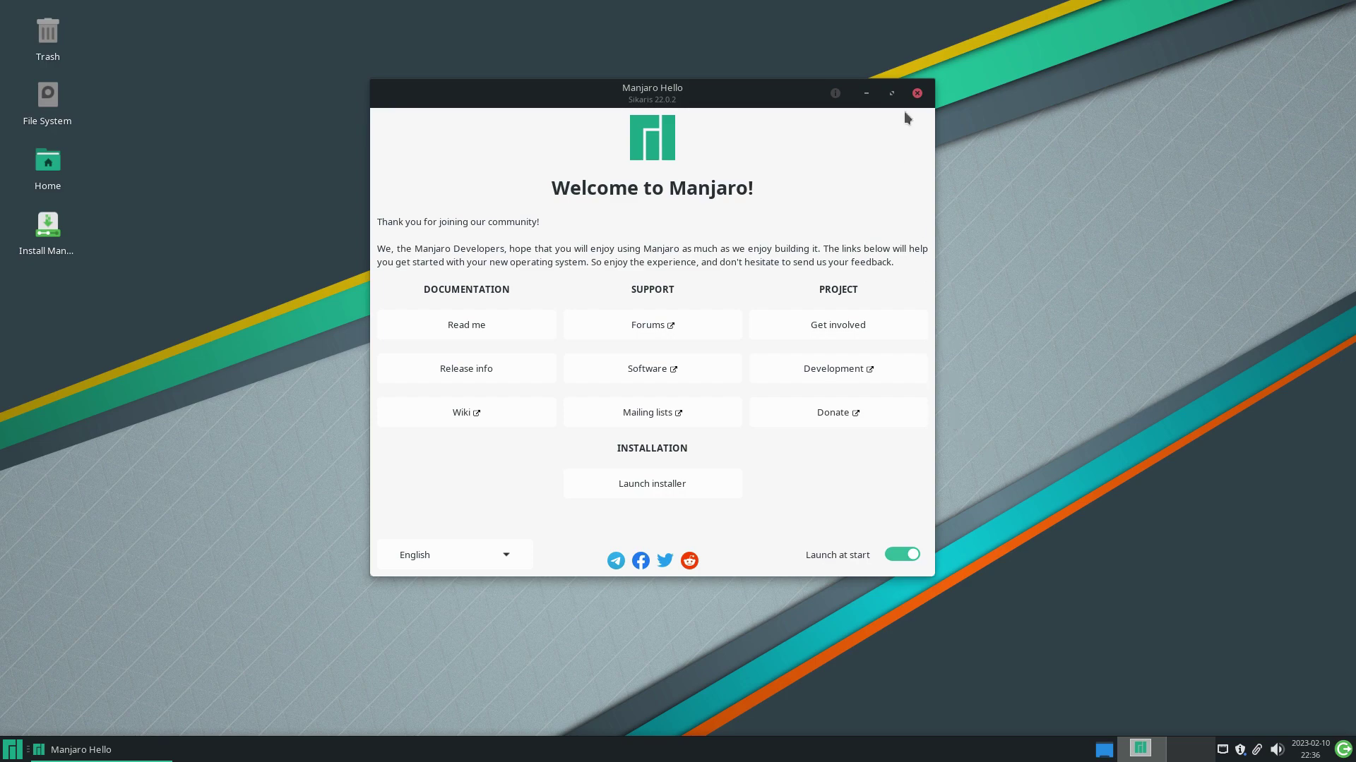
left_click(917, 93)
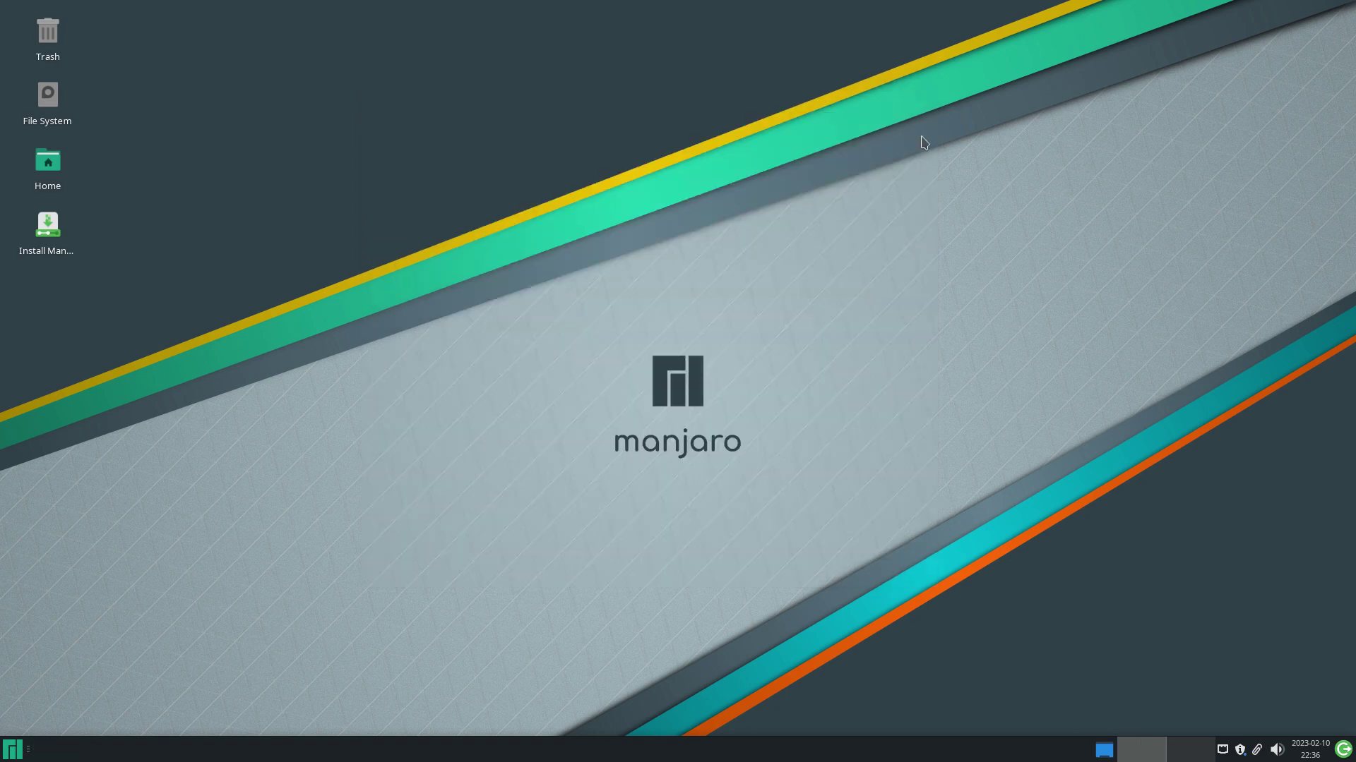
- Change the desktop wallpaper to the red-orange canyon rock image in the desktop settings
right_click(365, 221)
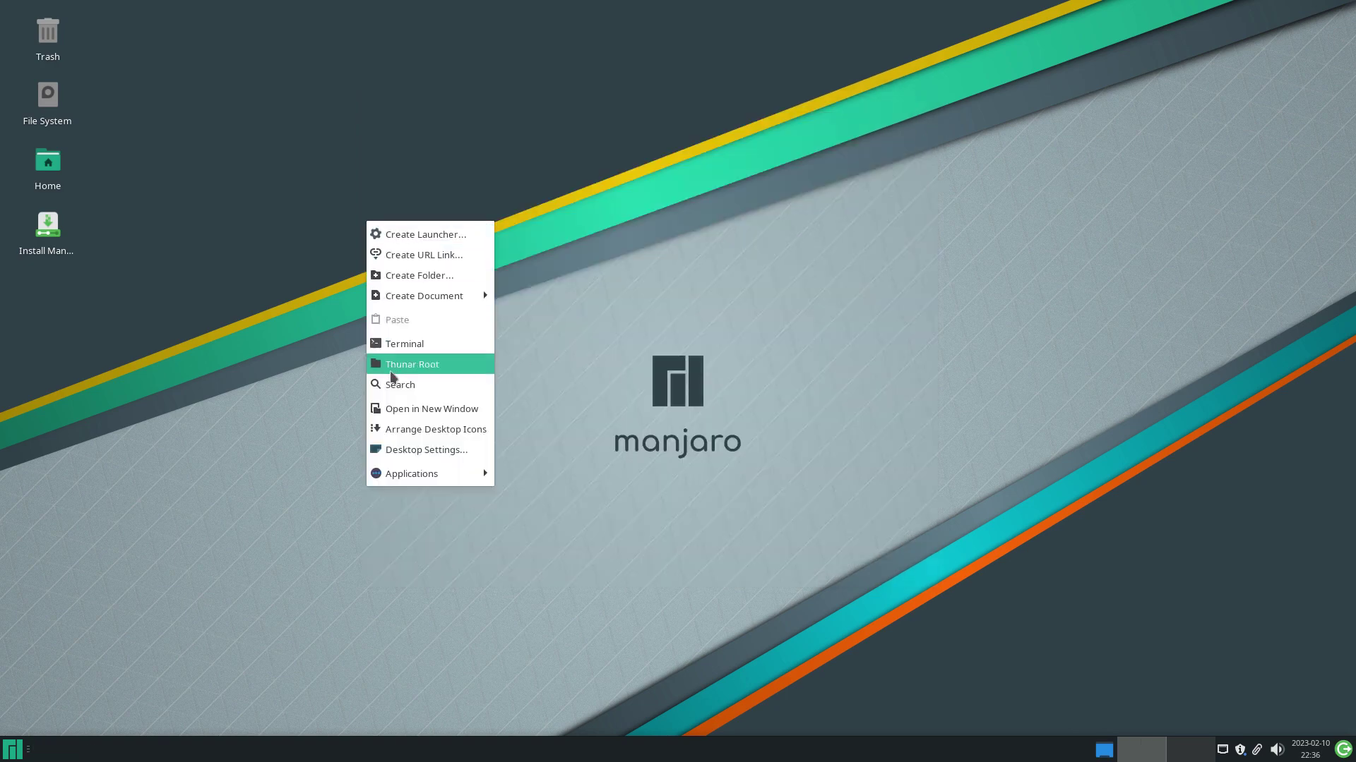
left_click(417, 450)
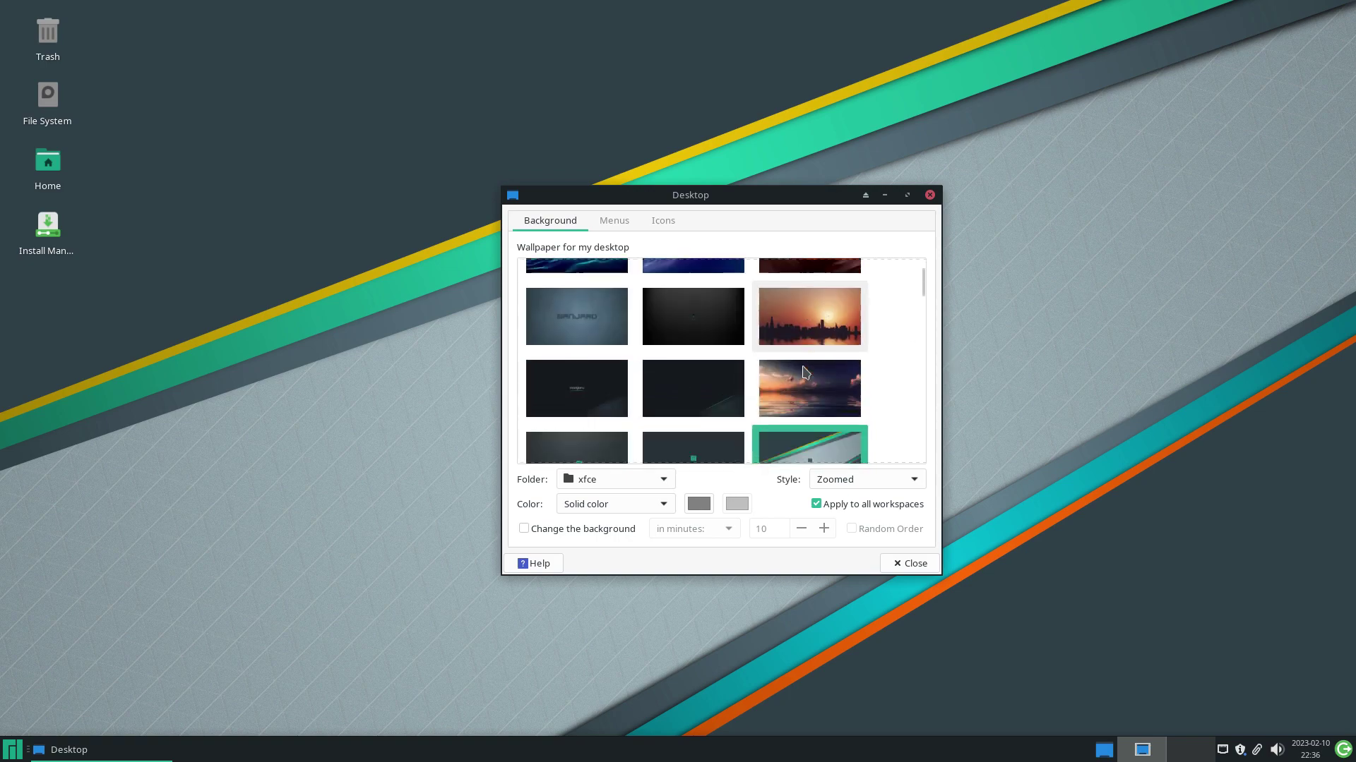
scroll(806, 372, "down", 3)
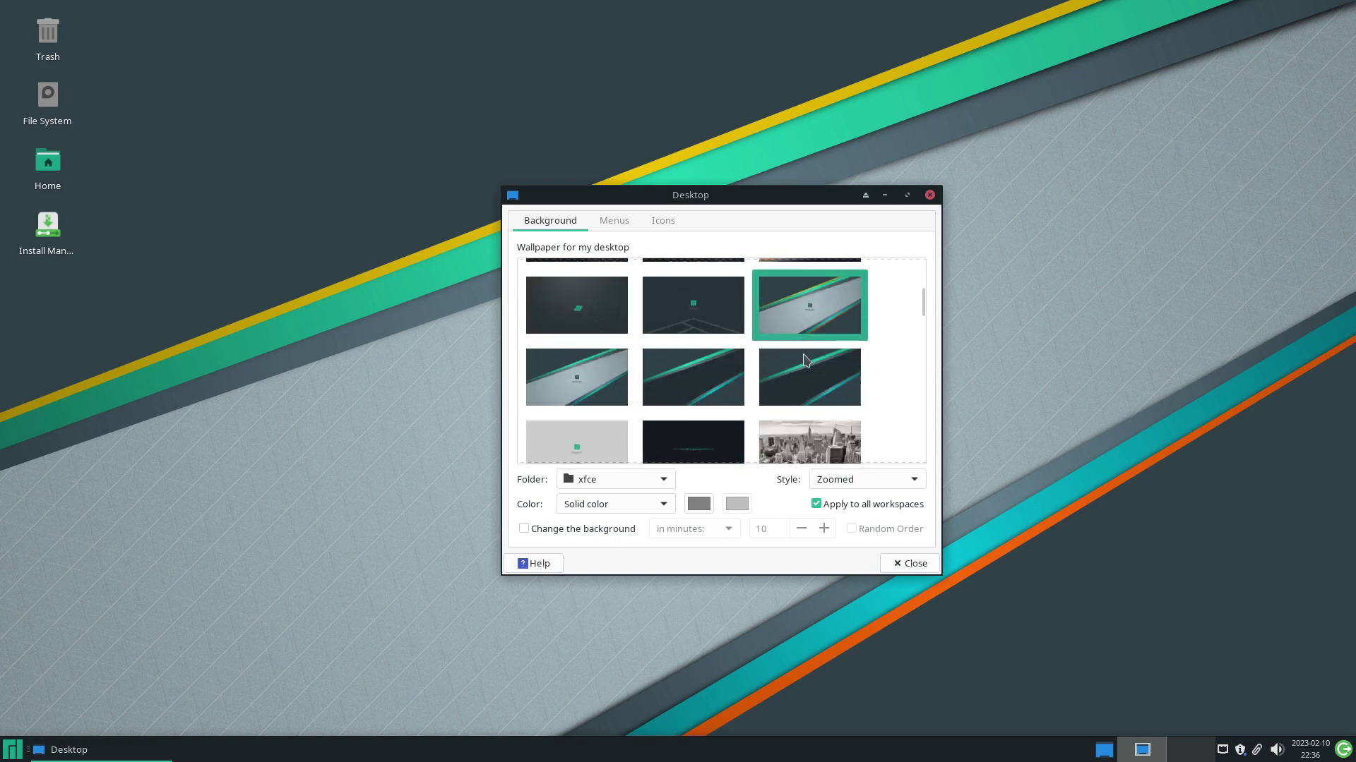
scroll(806, 360, "down", 2)
scroll(801, 357, "up", 1)
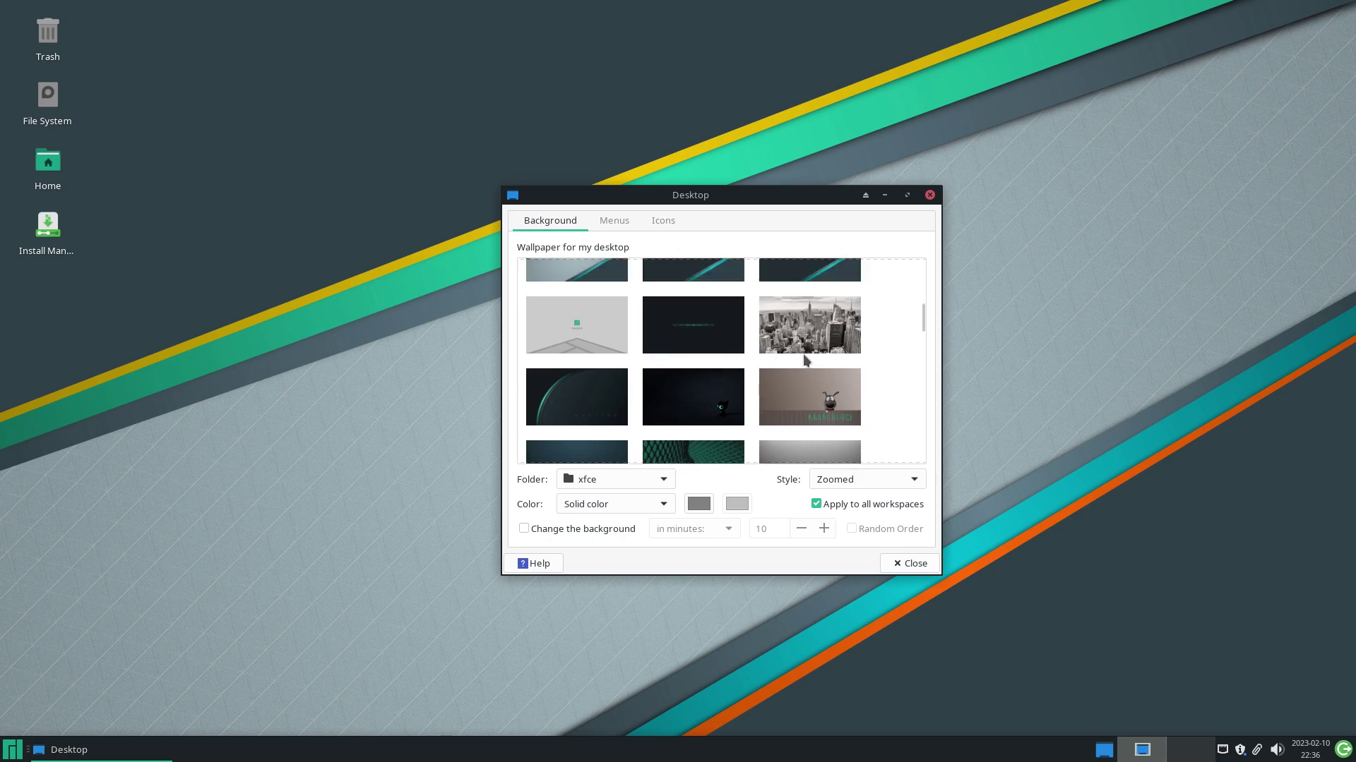
scroll(812, 385, "up", 5)
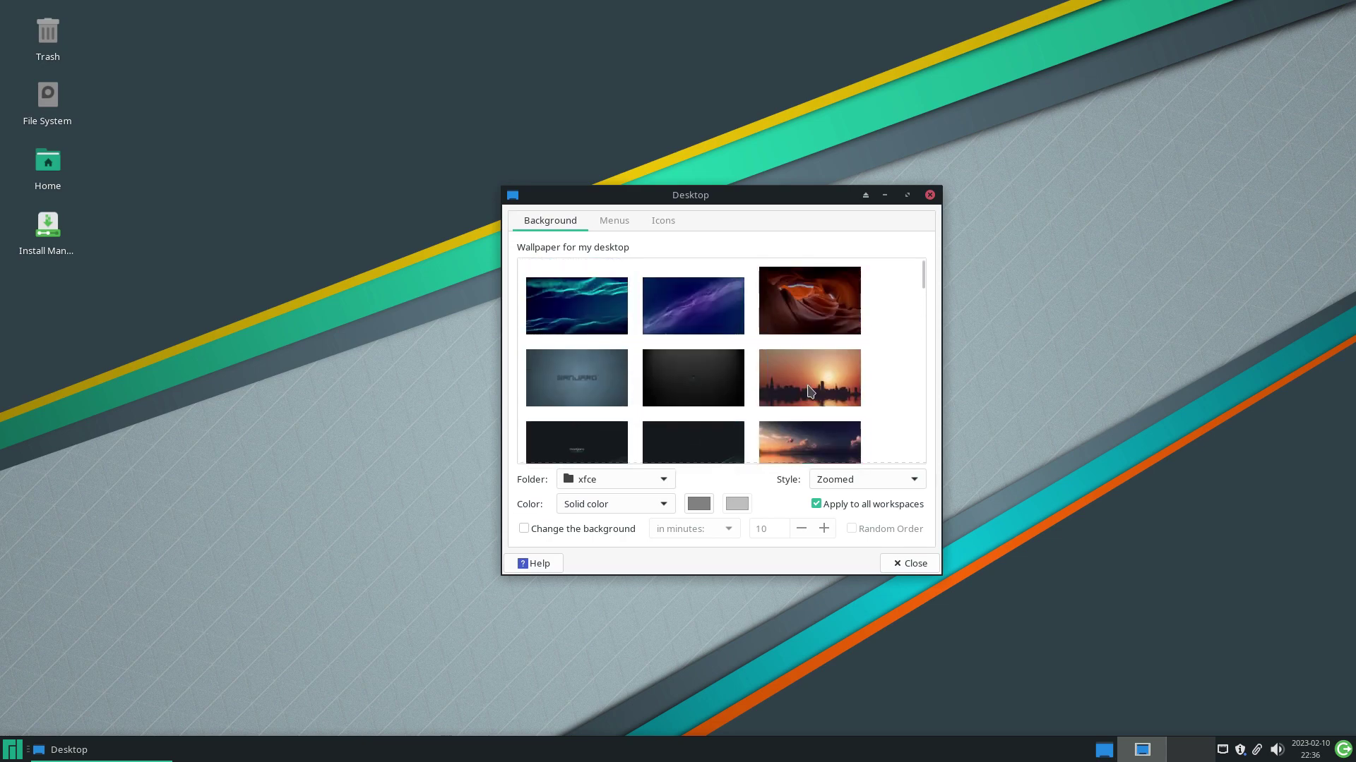
left_click(818, 305)
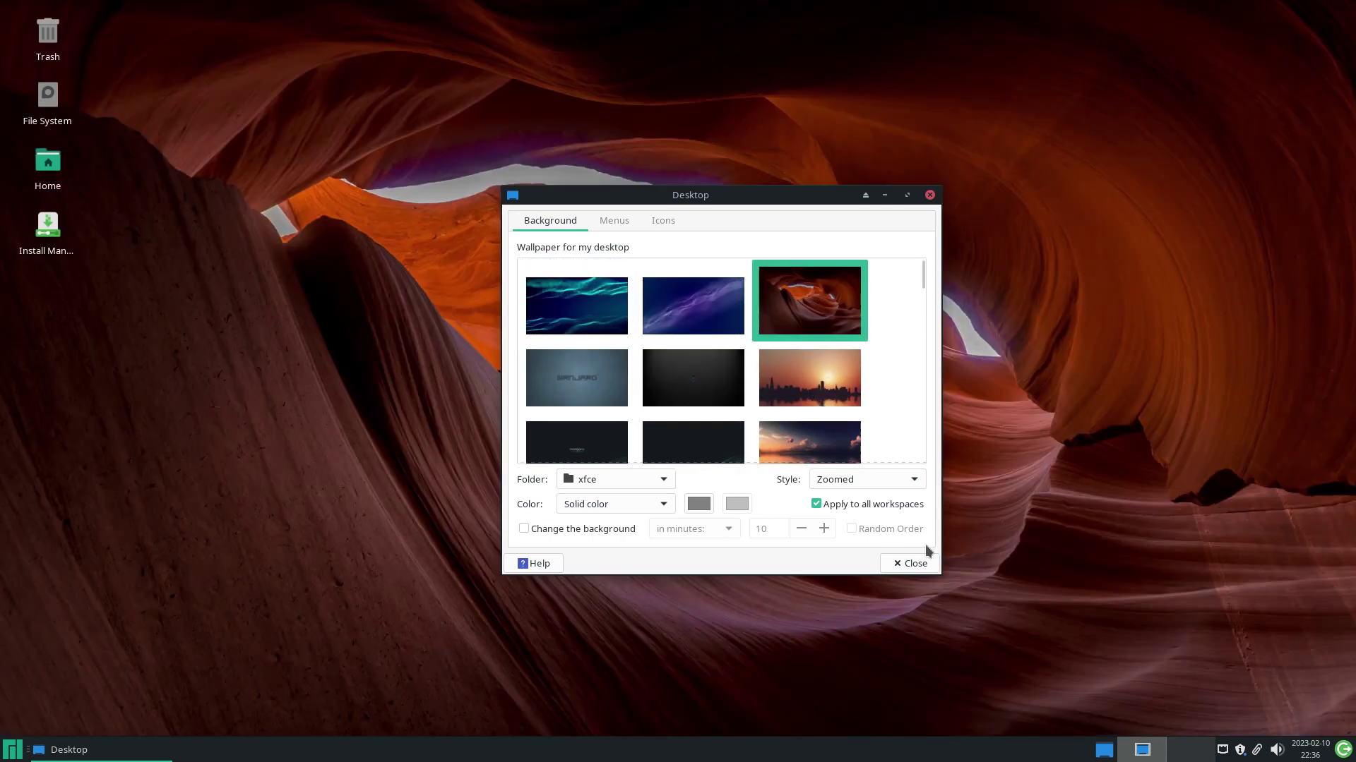
left_click(915, 564)
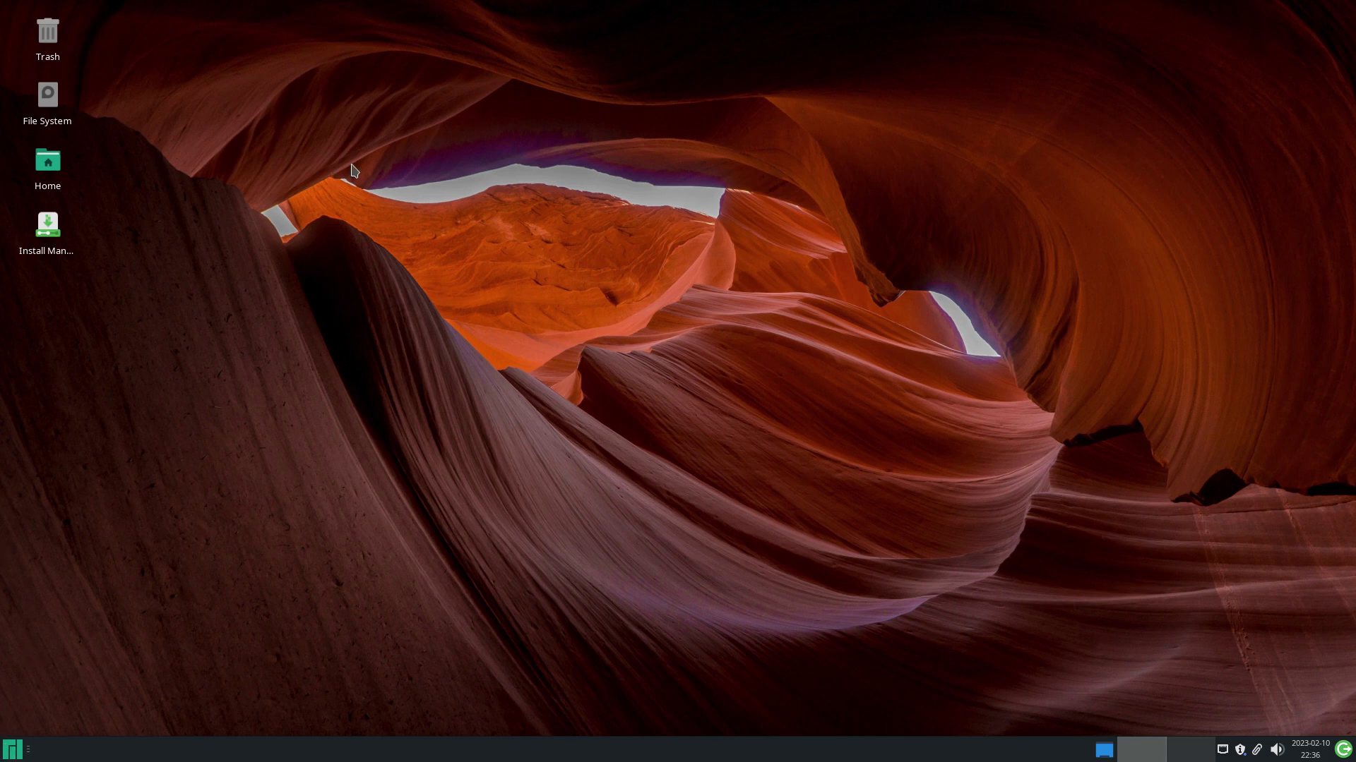
- Look through the application categories offered from the desktop background, including Office, and leave without launching anything
right_click(485, 164)
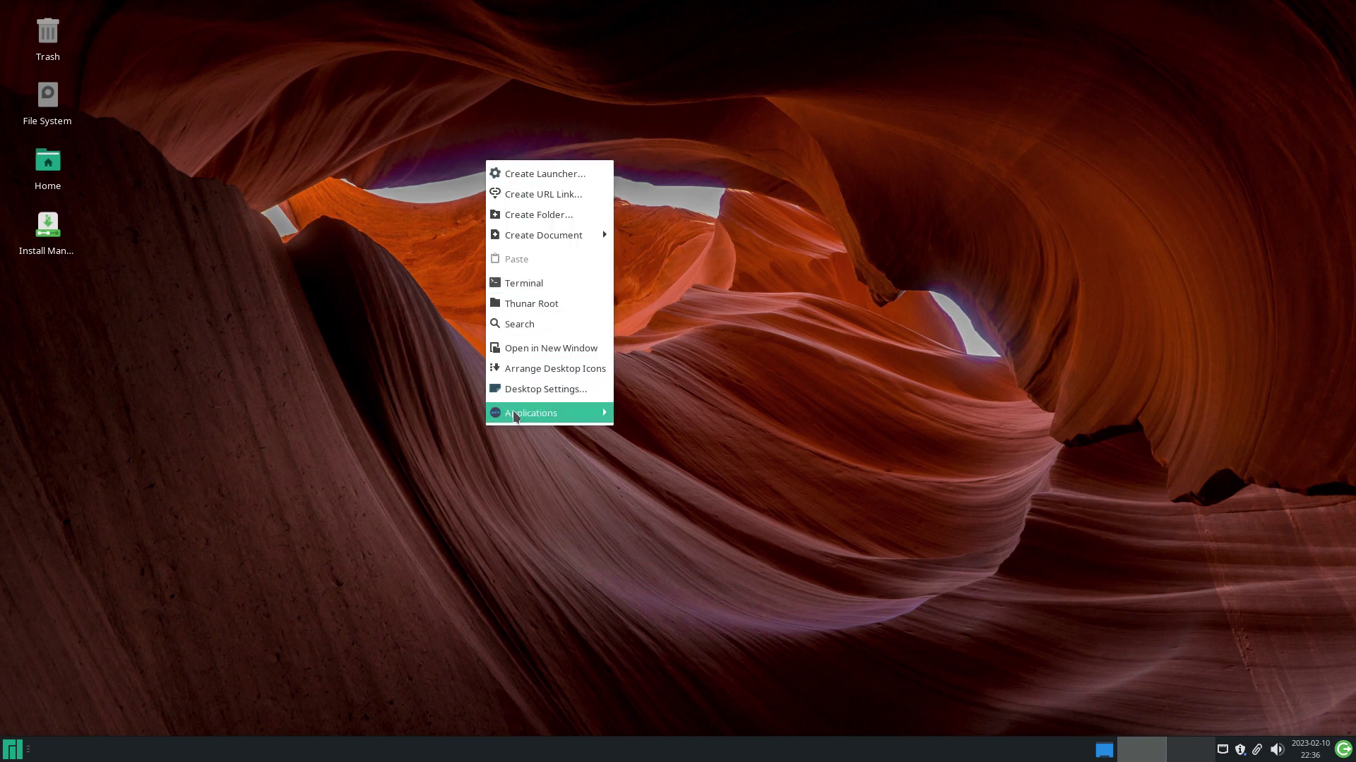
mouse_move(515, 416)
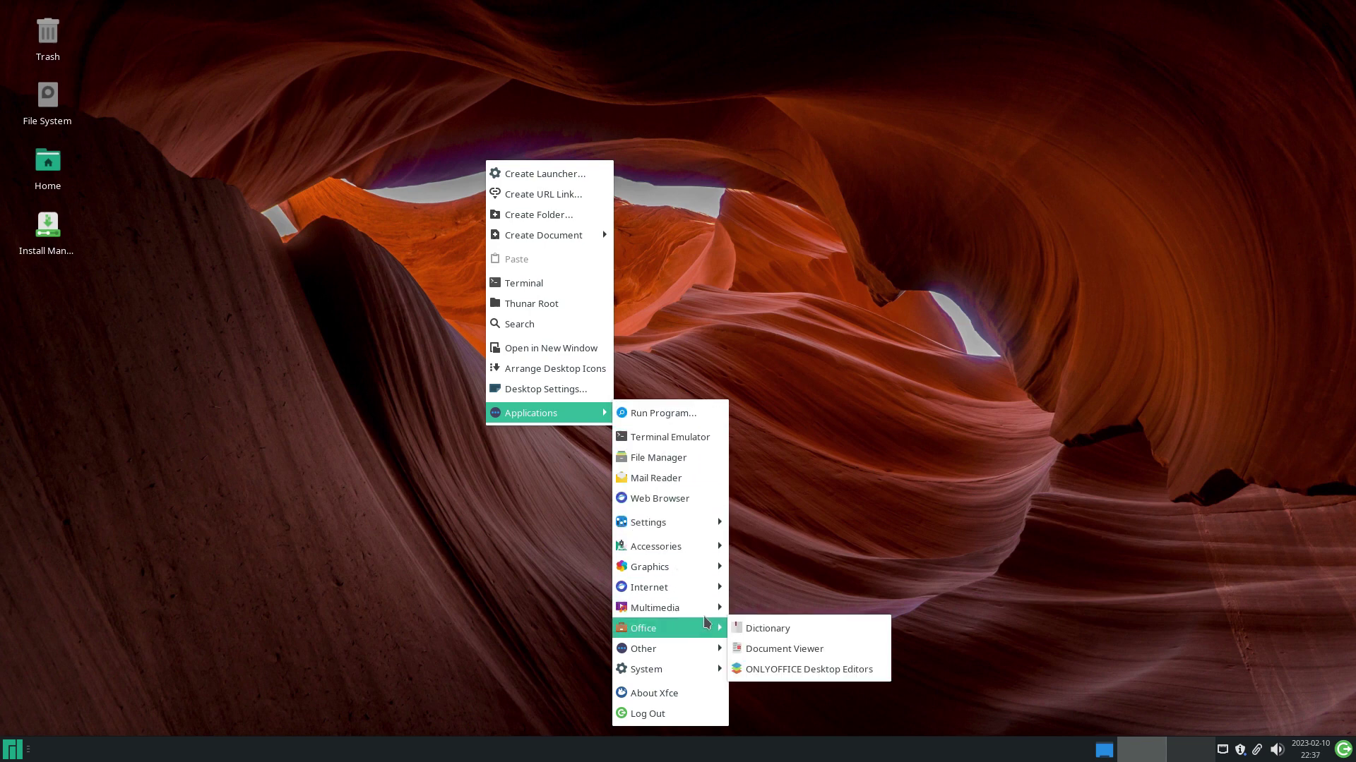
left_click(857, 466)
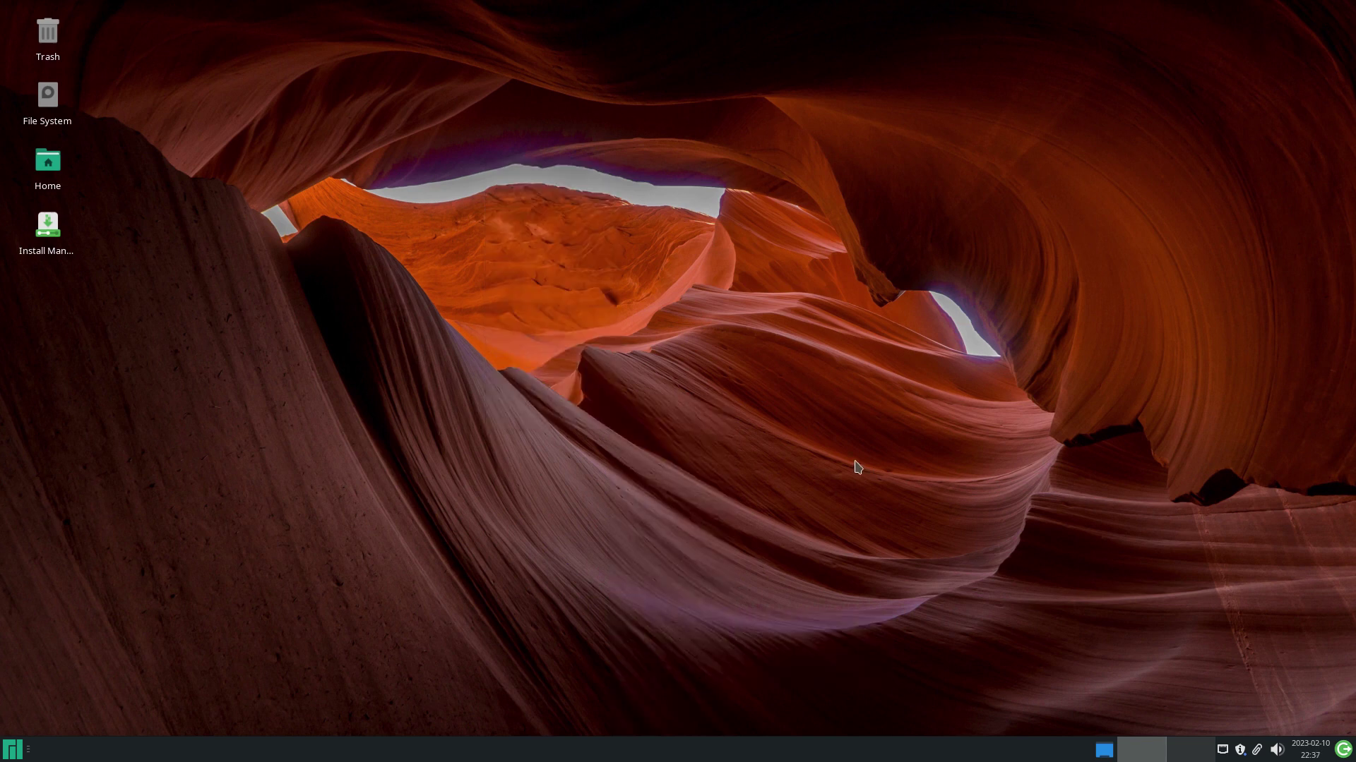
- Launch Add/Remove Software from the System applications, view its core repository and close it
left_click(22, 748)
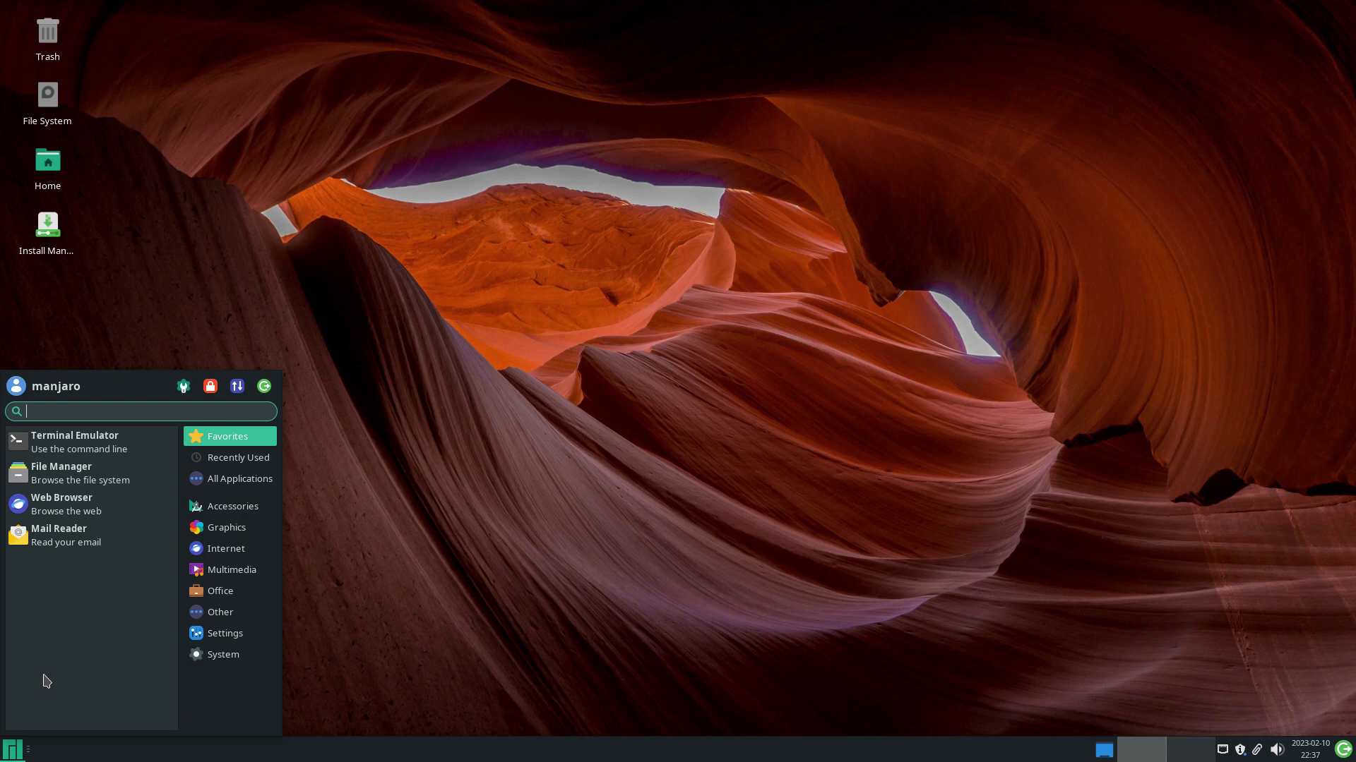
left_click(213, 655)
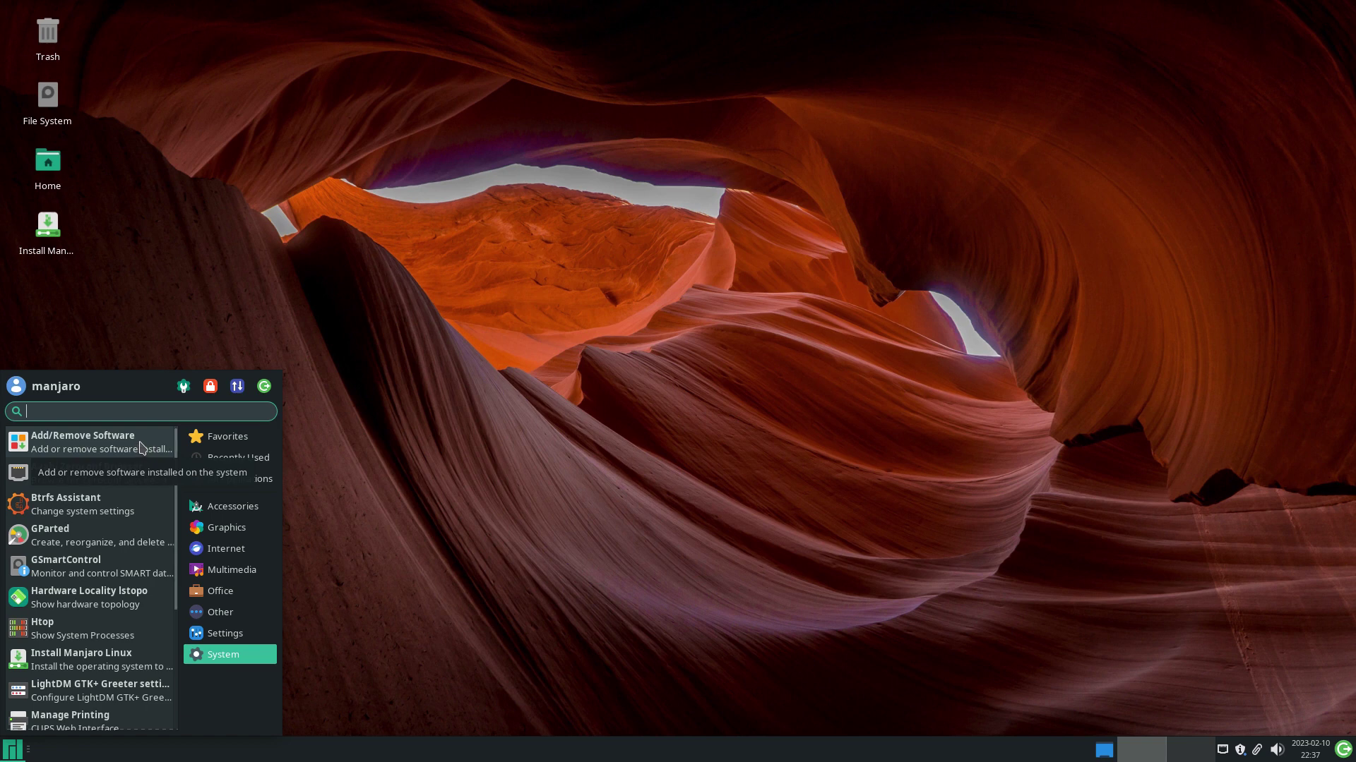
left_click(141, 447)
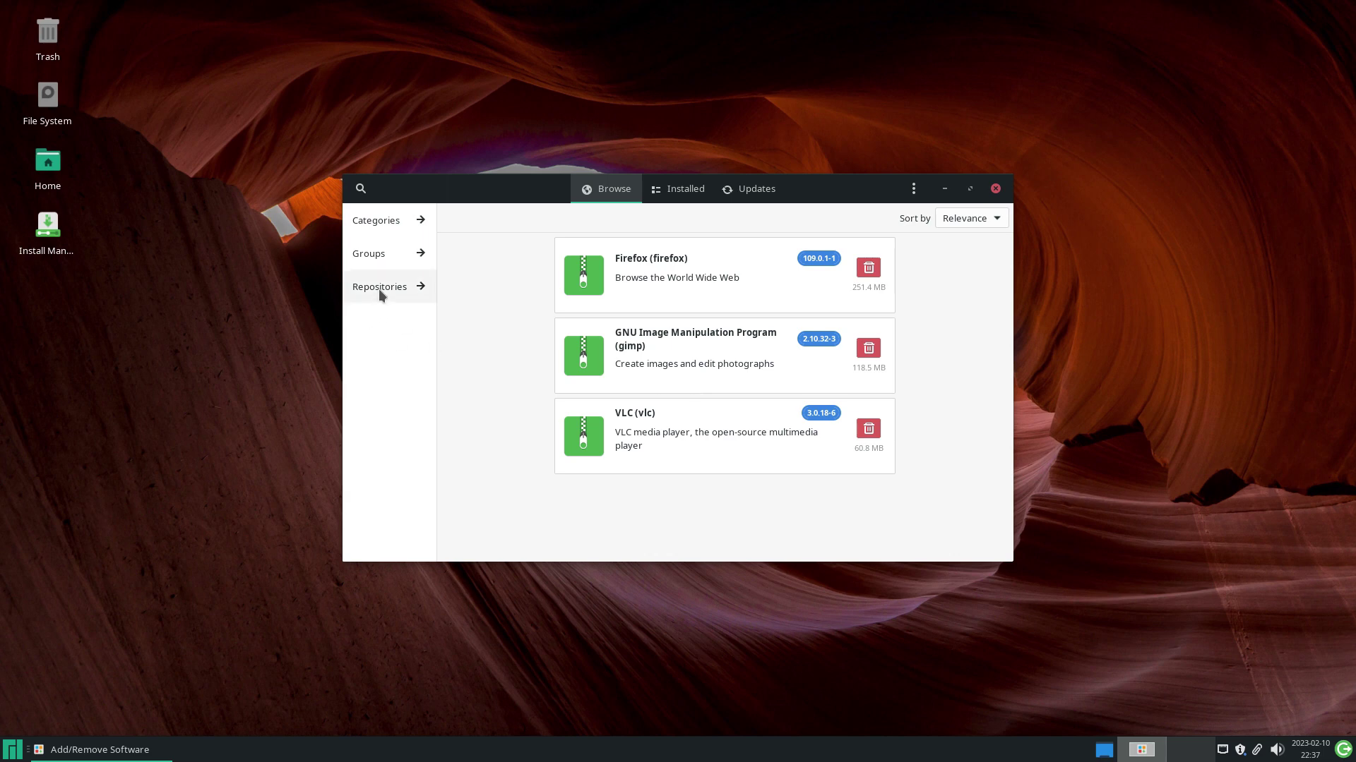
left_click(423, 292)
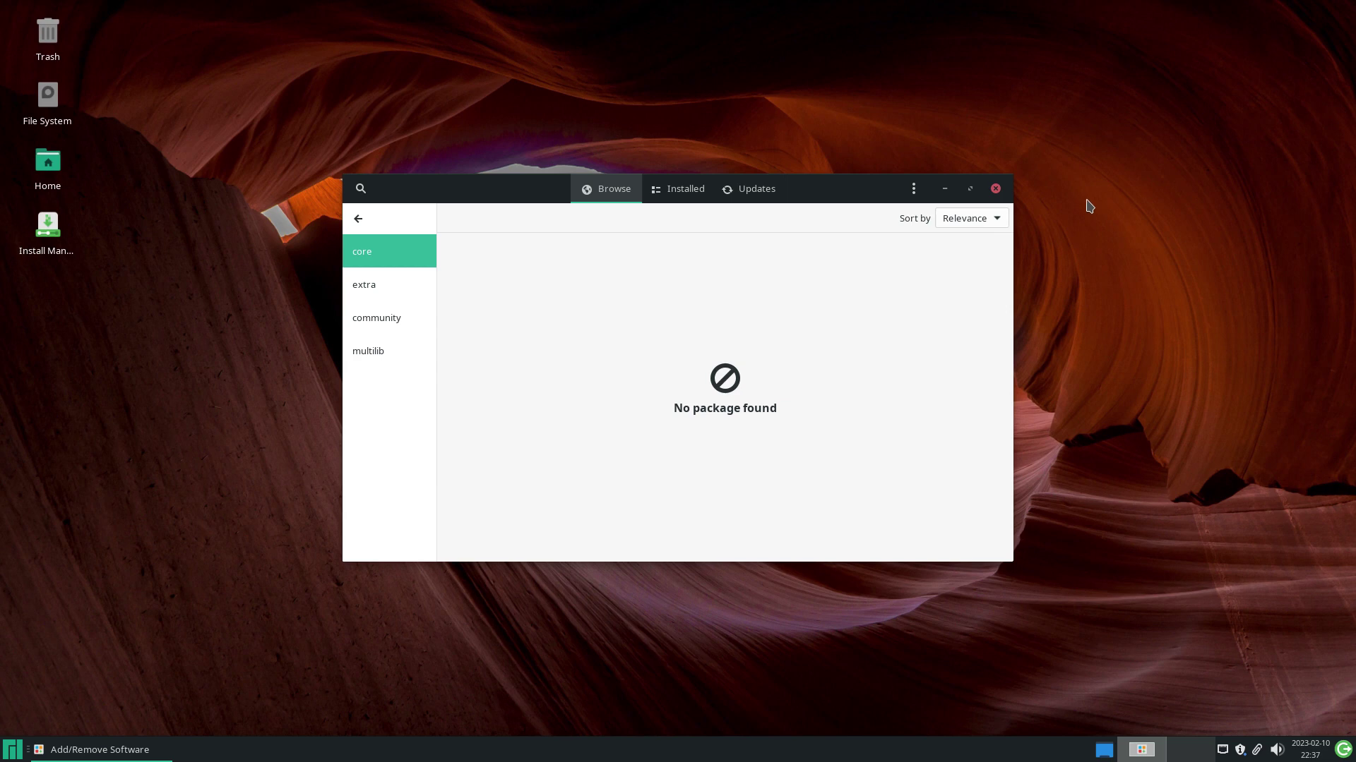
left_click(996, 189)
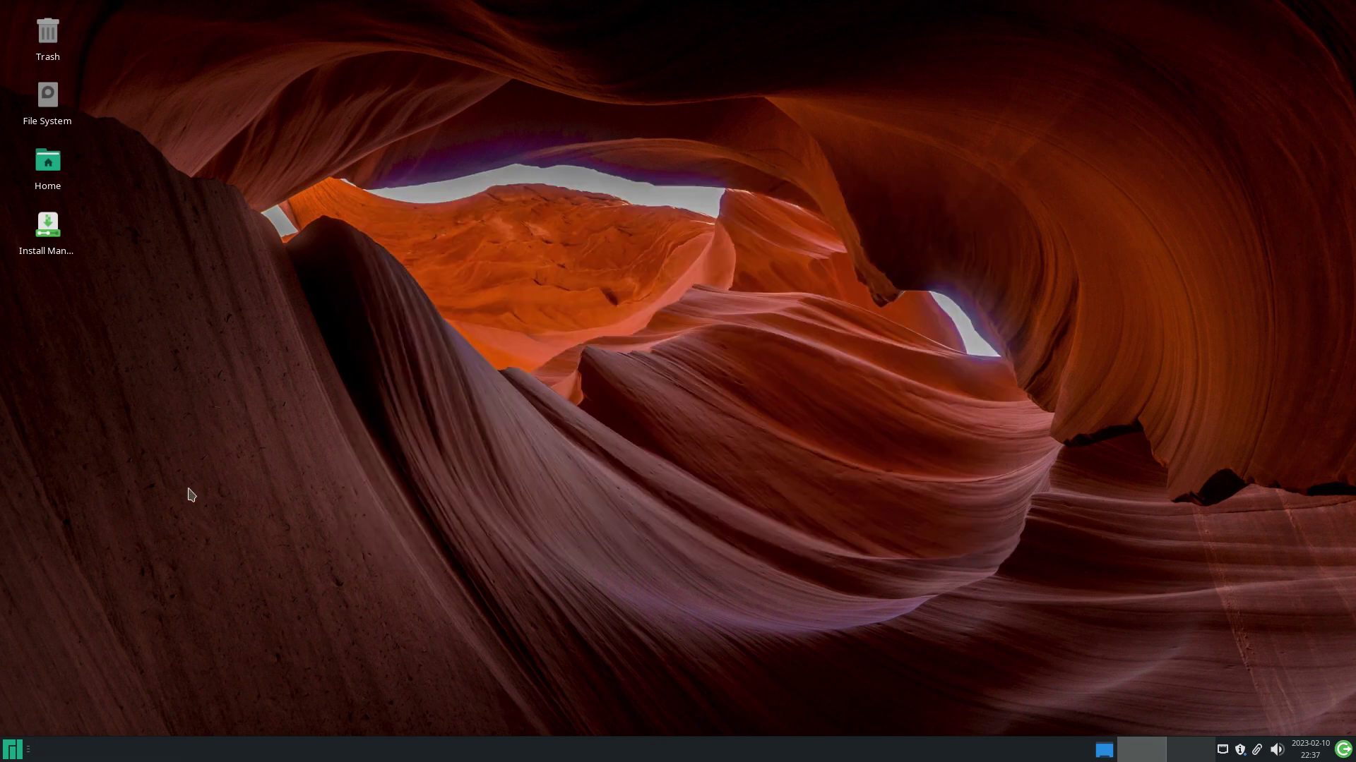
- Try to open the Manage Printing web interface from the System applications
left_click(12, 750)
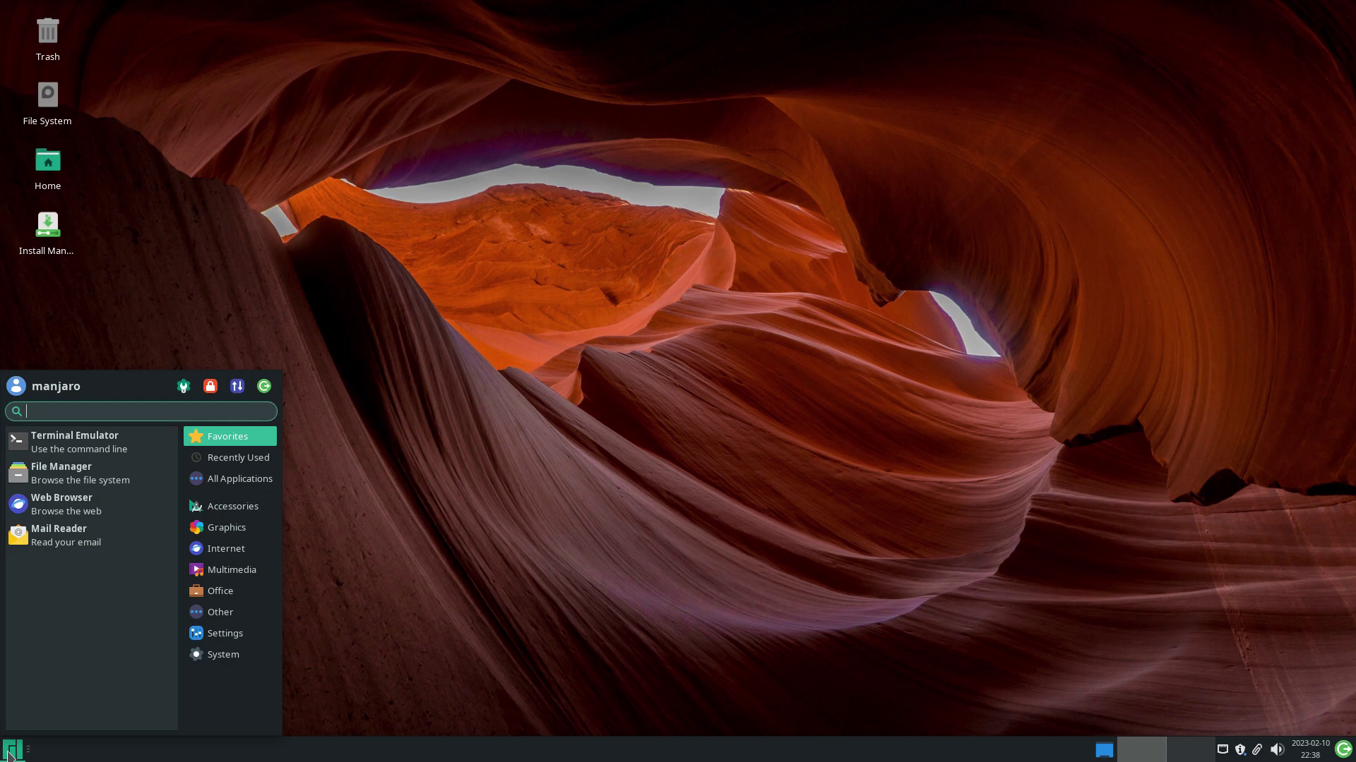
left_click(215, 662)
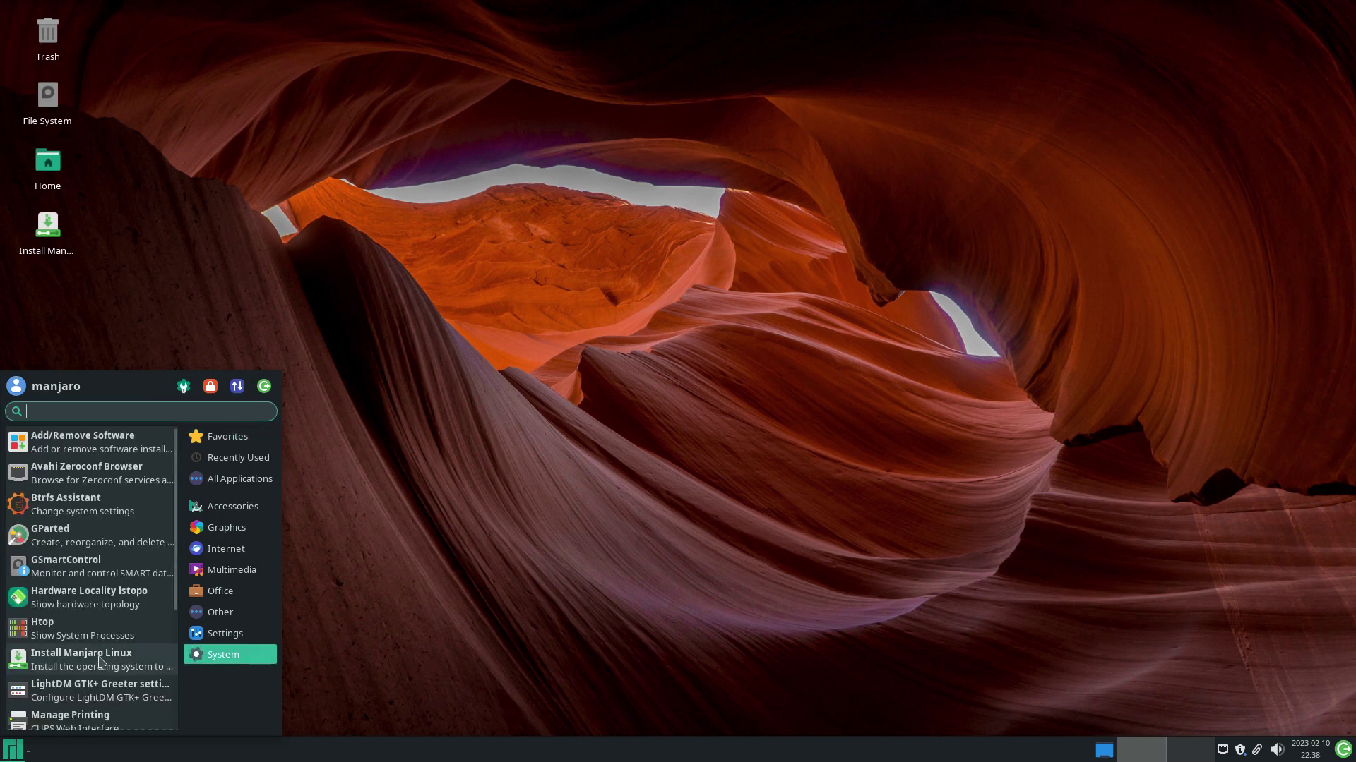
scroll(99, 662, "down", 4)
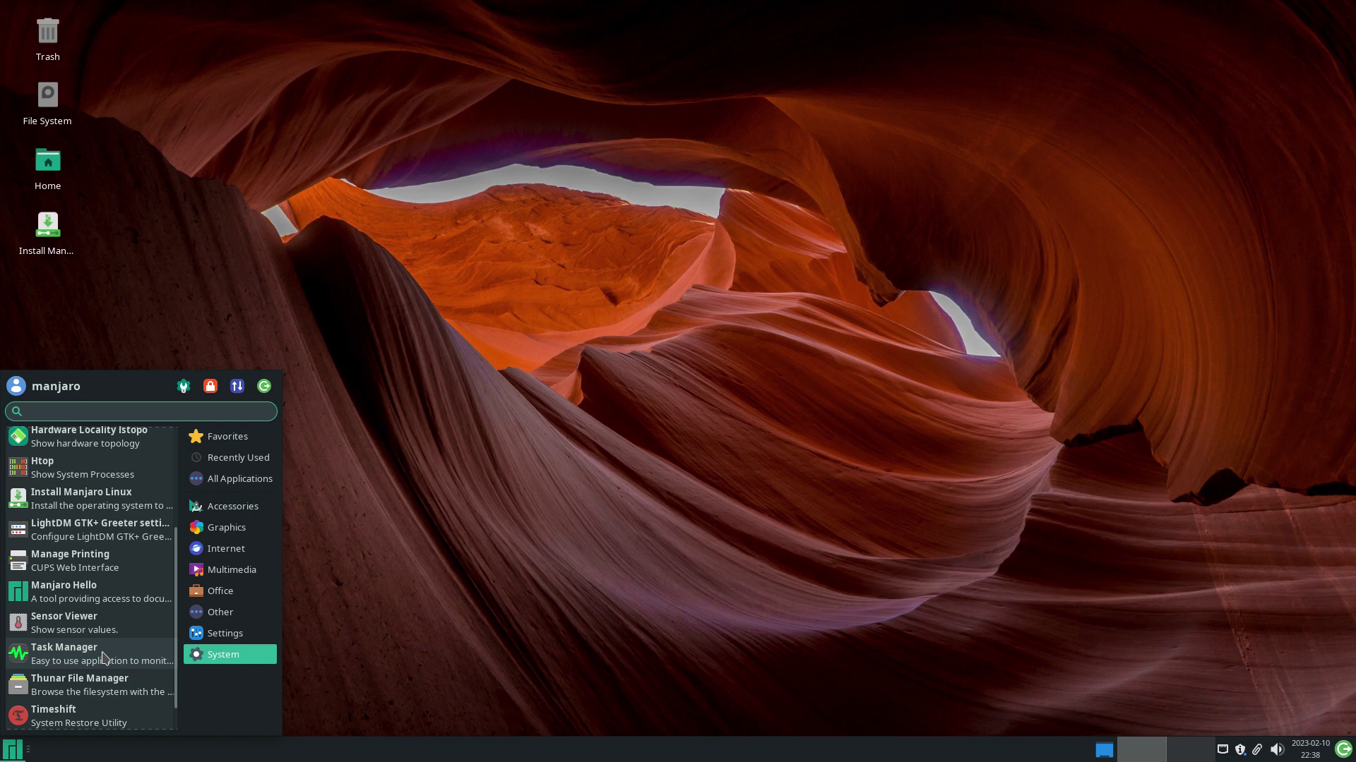
left_click(100, 569)
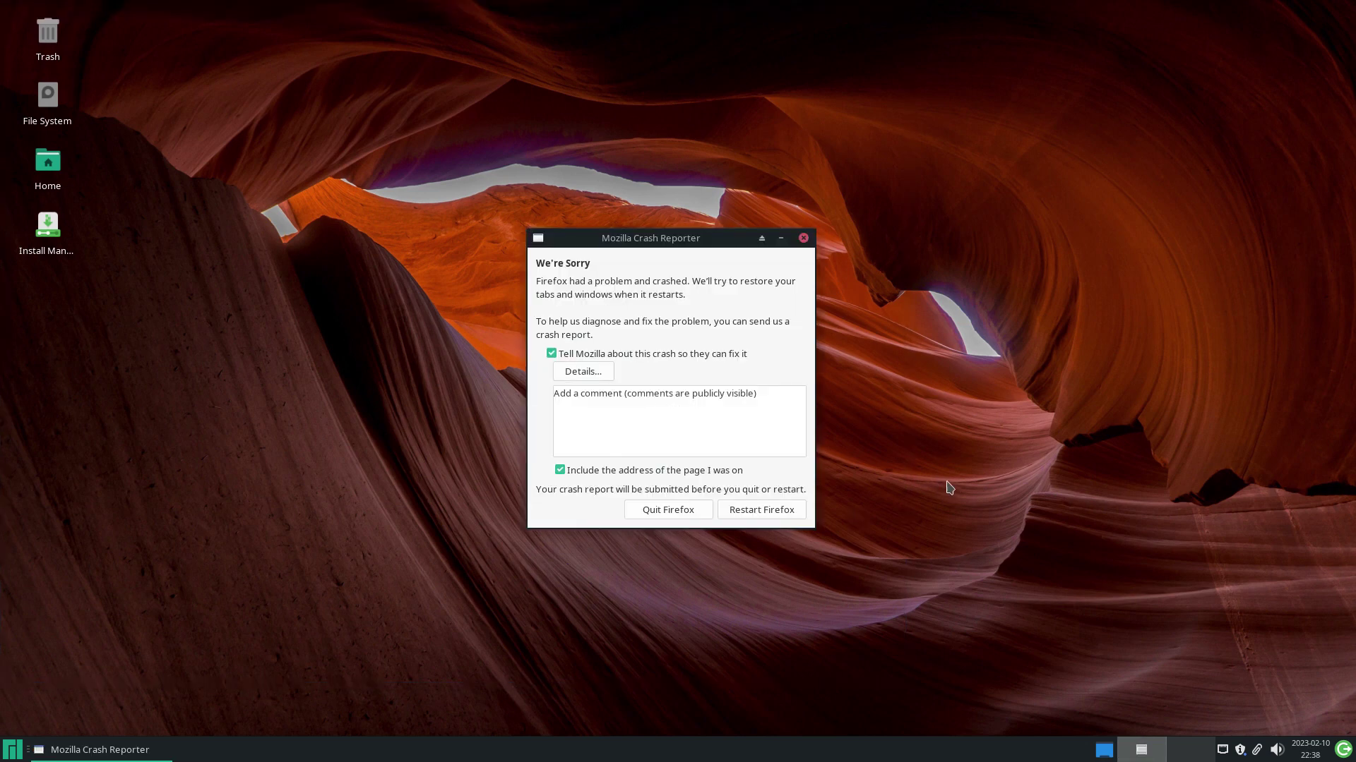
- Quit Firefox from the Mozilla Crash Reporter and dismiss the default web browser error
left_click(670, 514)
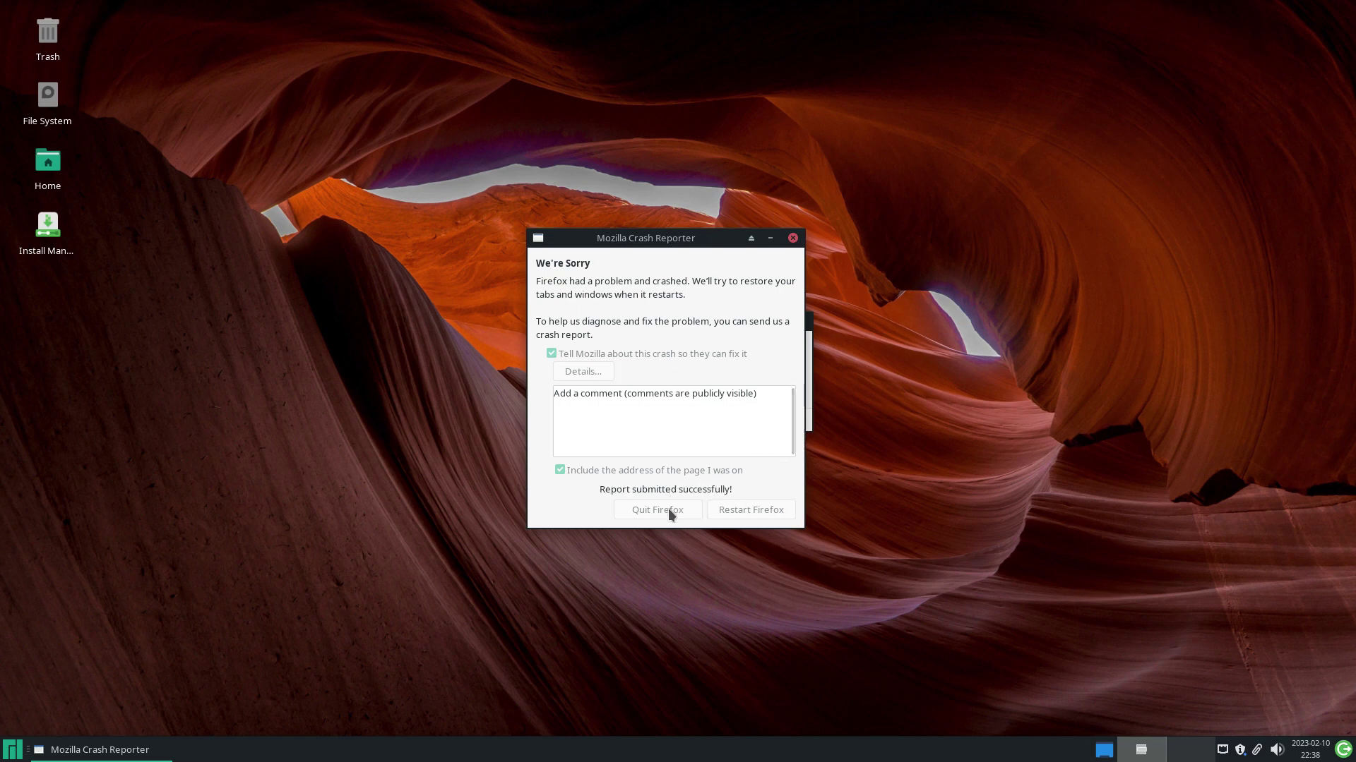
left_click(792, 238)
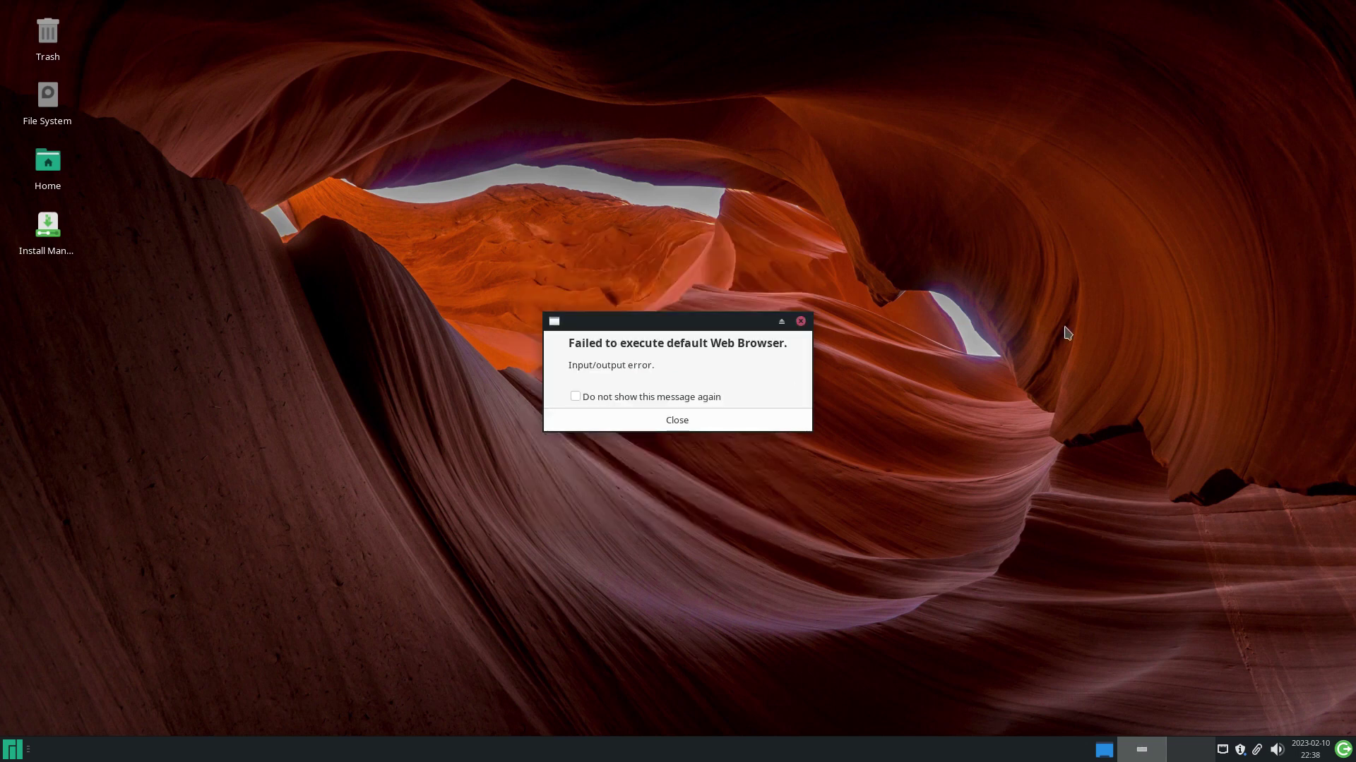
left_click(677, 422)
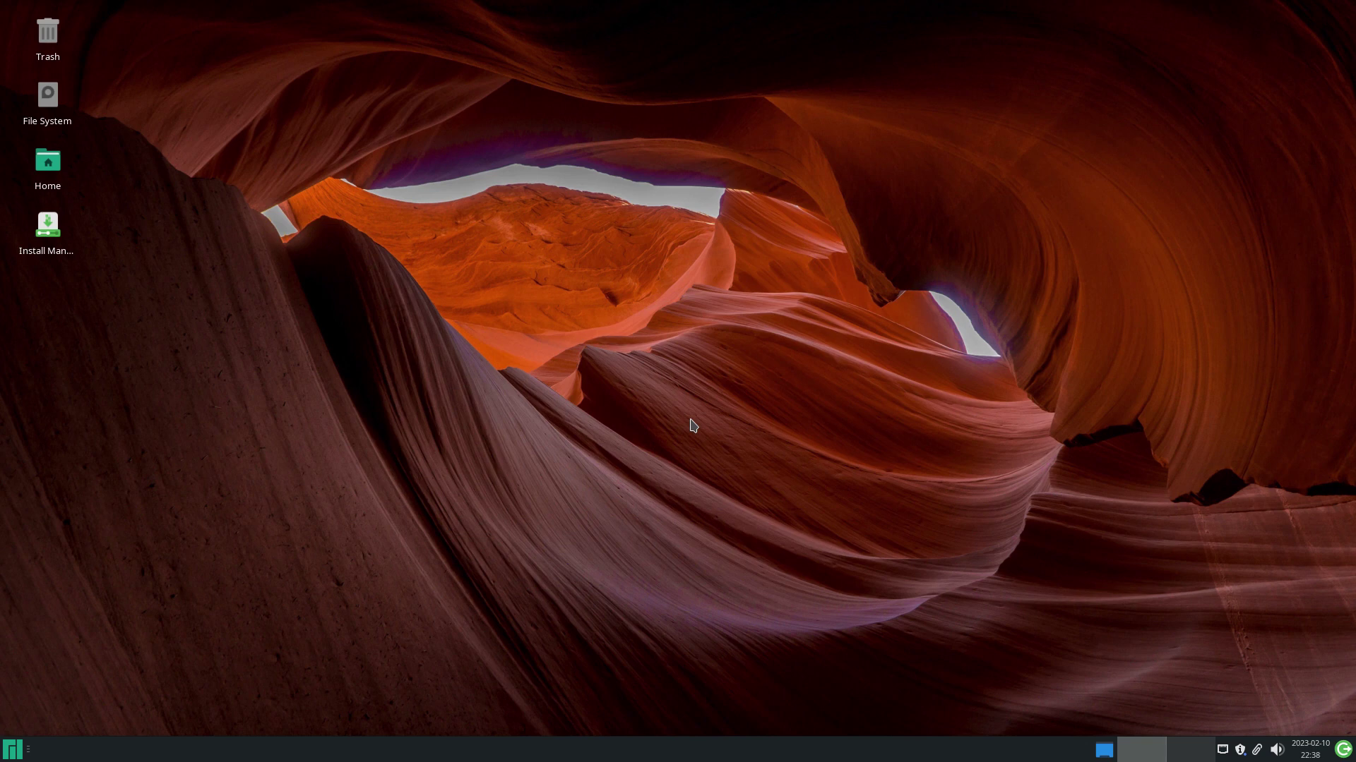
- Examine the preinstalled applications in the Settings, Other, Office, Multimedia and Internet categories
left_click(14, 750)
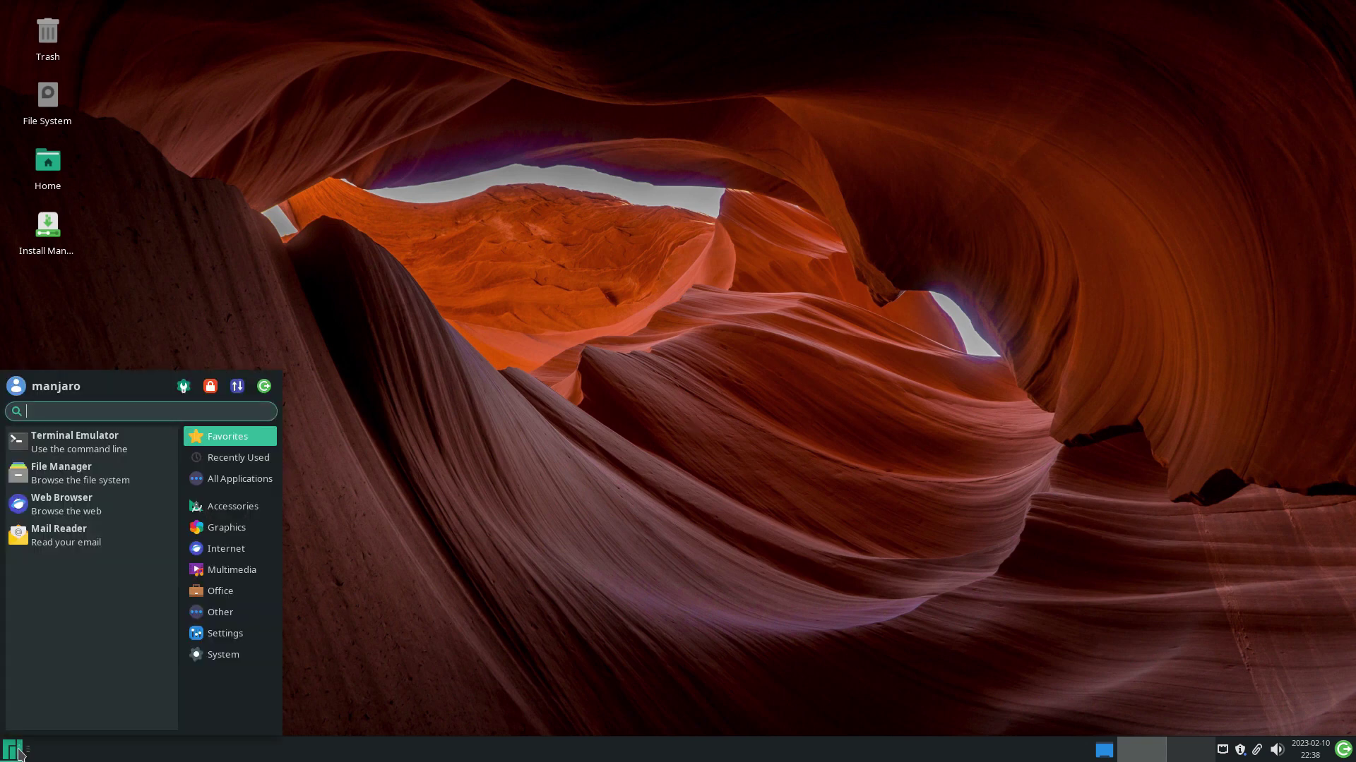
left_click(242, 642)
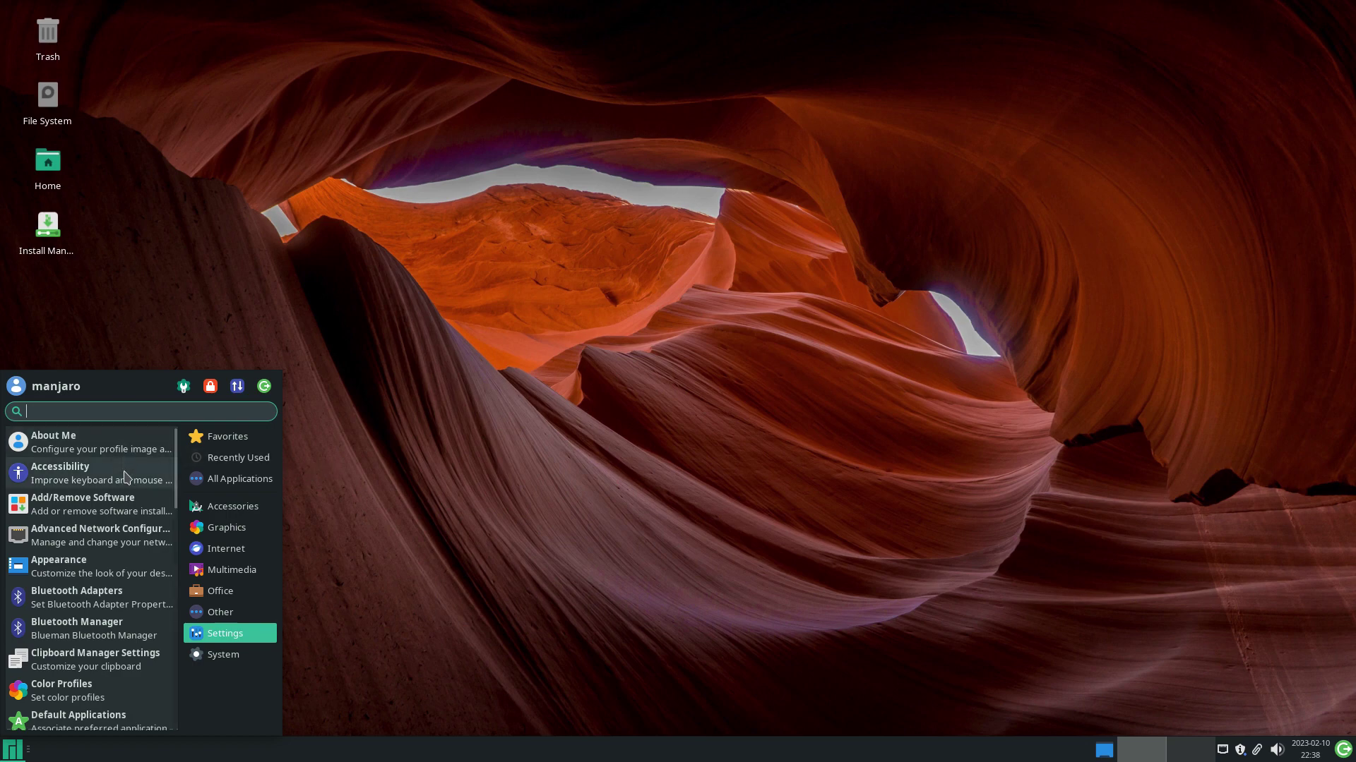
scroll(125, 478, "down", 4)
scroll(125, 478, "down", 3)
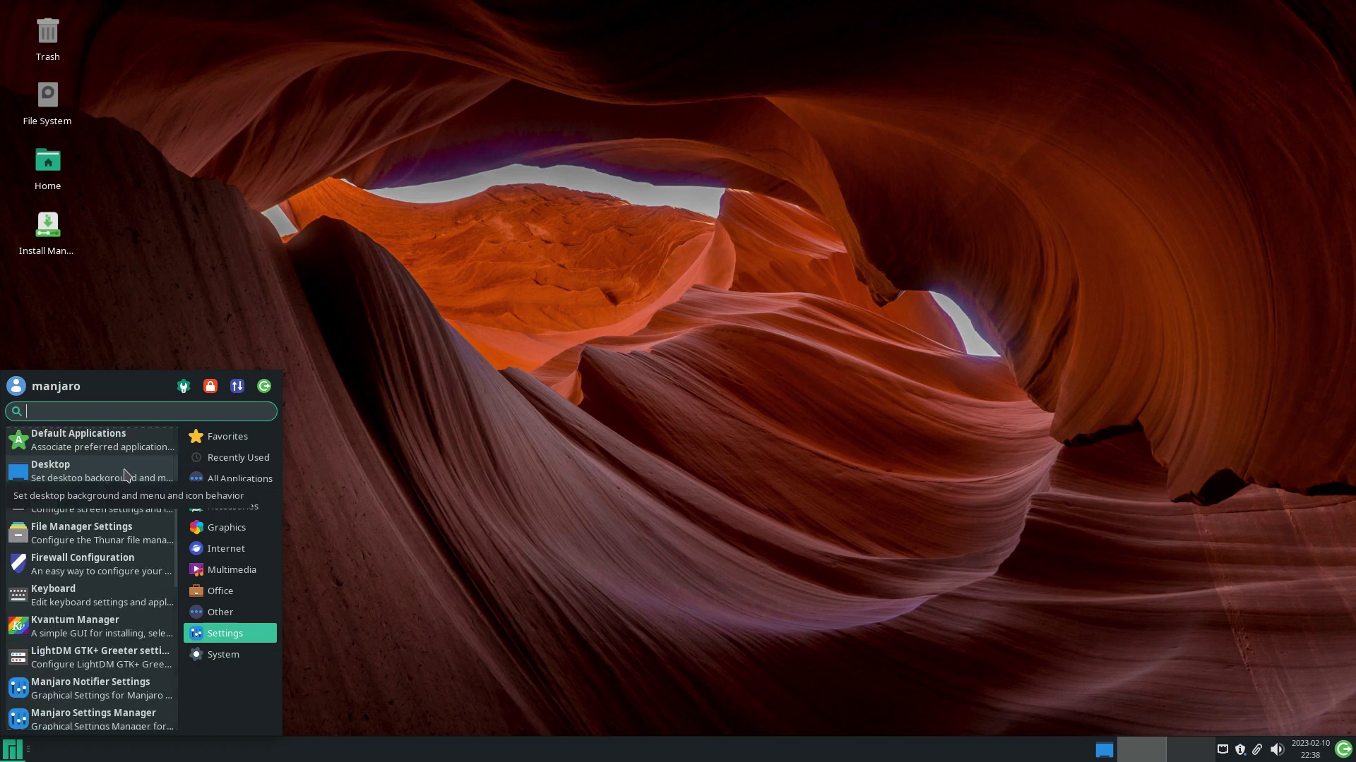
scroll(126, 474, "down", 4)
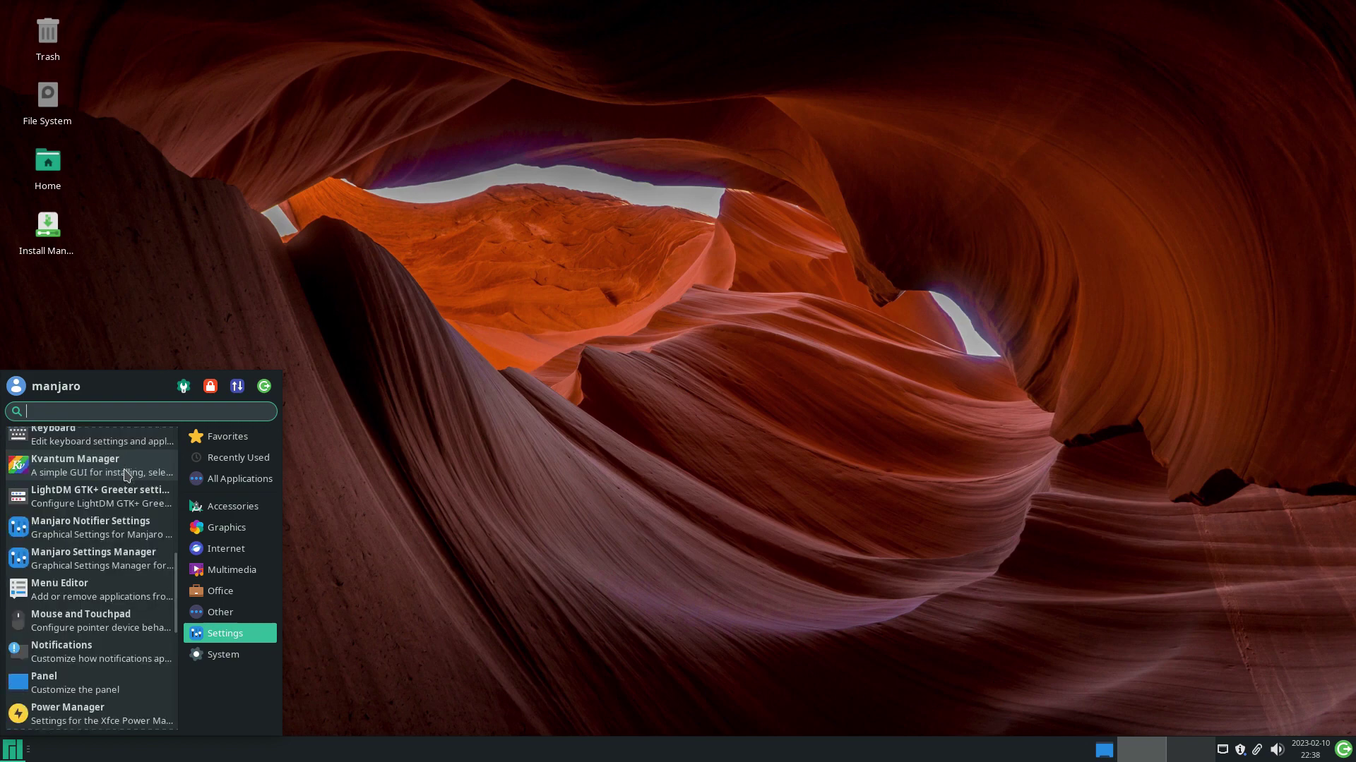
left_click(222, 613)
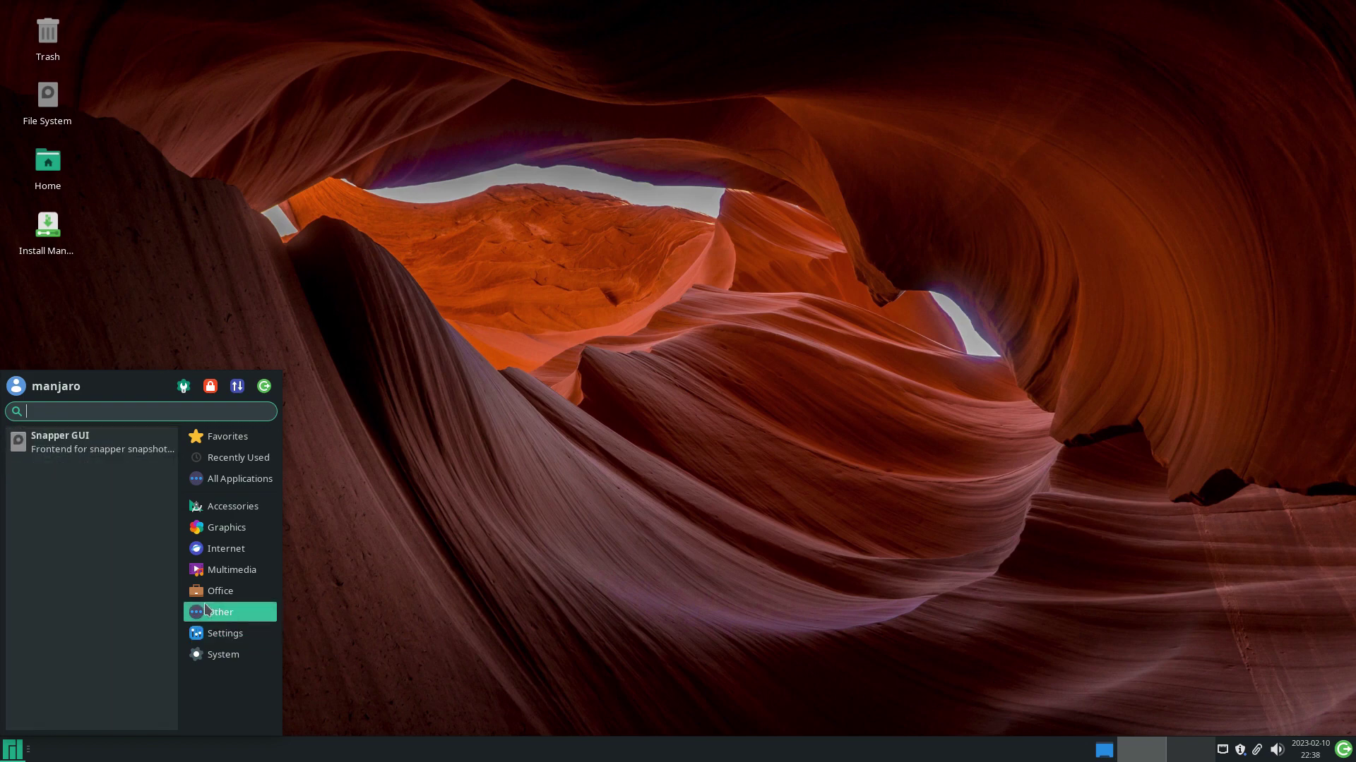
left_click(212, 591)
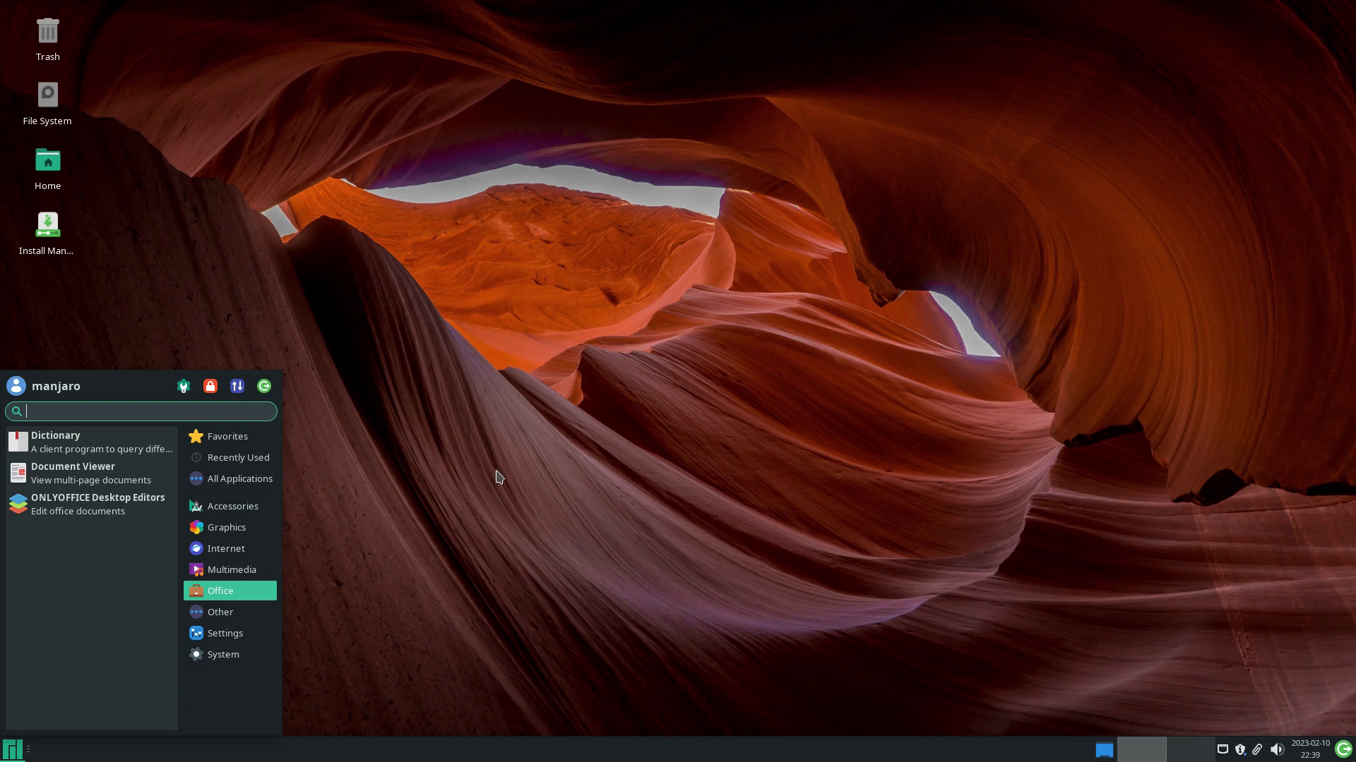
left_click(198, 575)
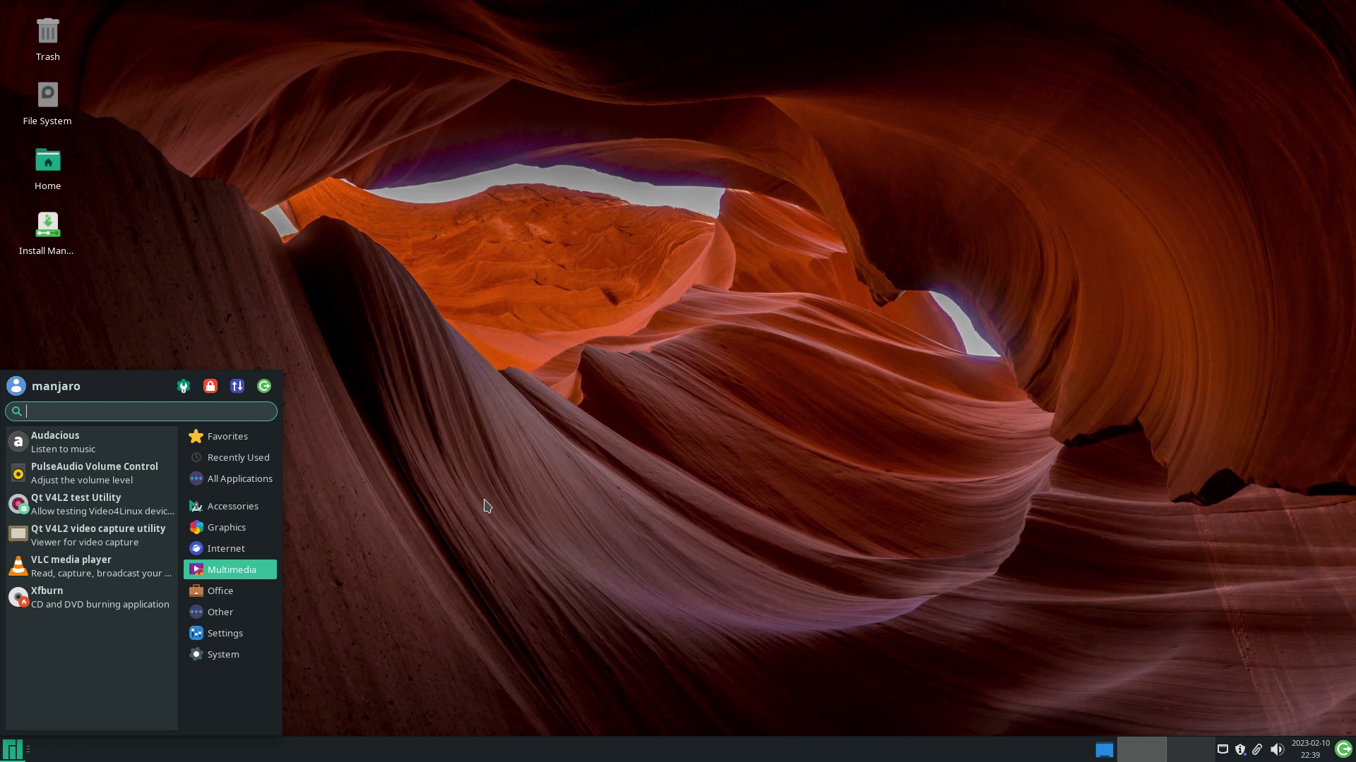
left_click(249, 549)
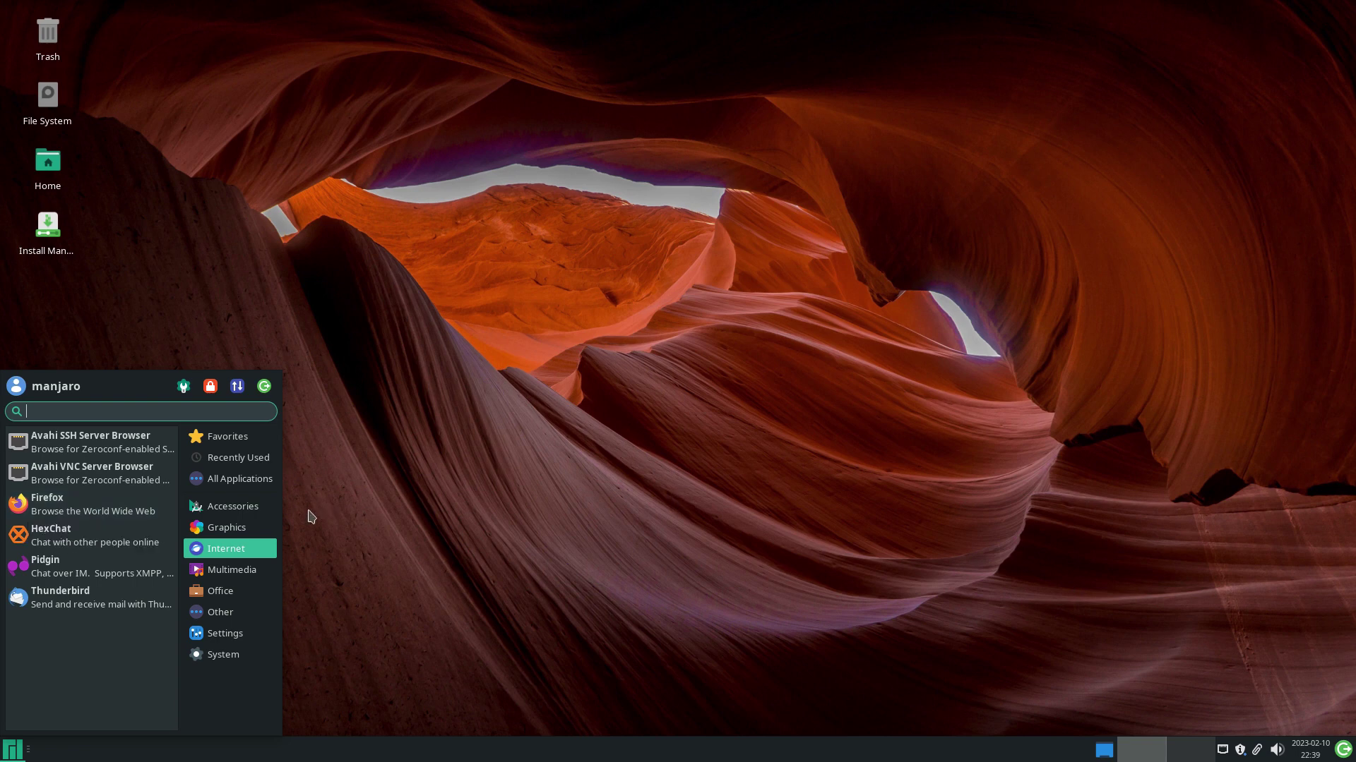
- Launch GNU Image Manipulation Program from the Graphics applications, view its version information and close it
left_click(239, 528)
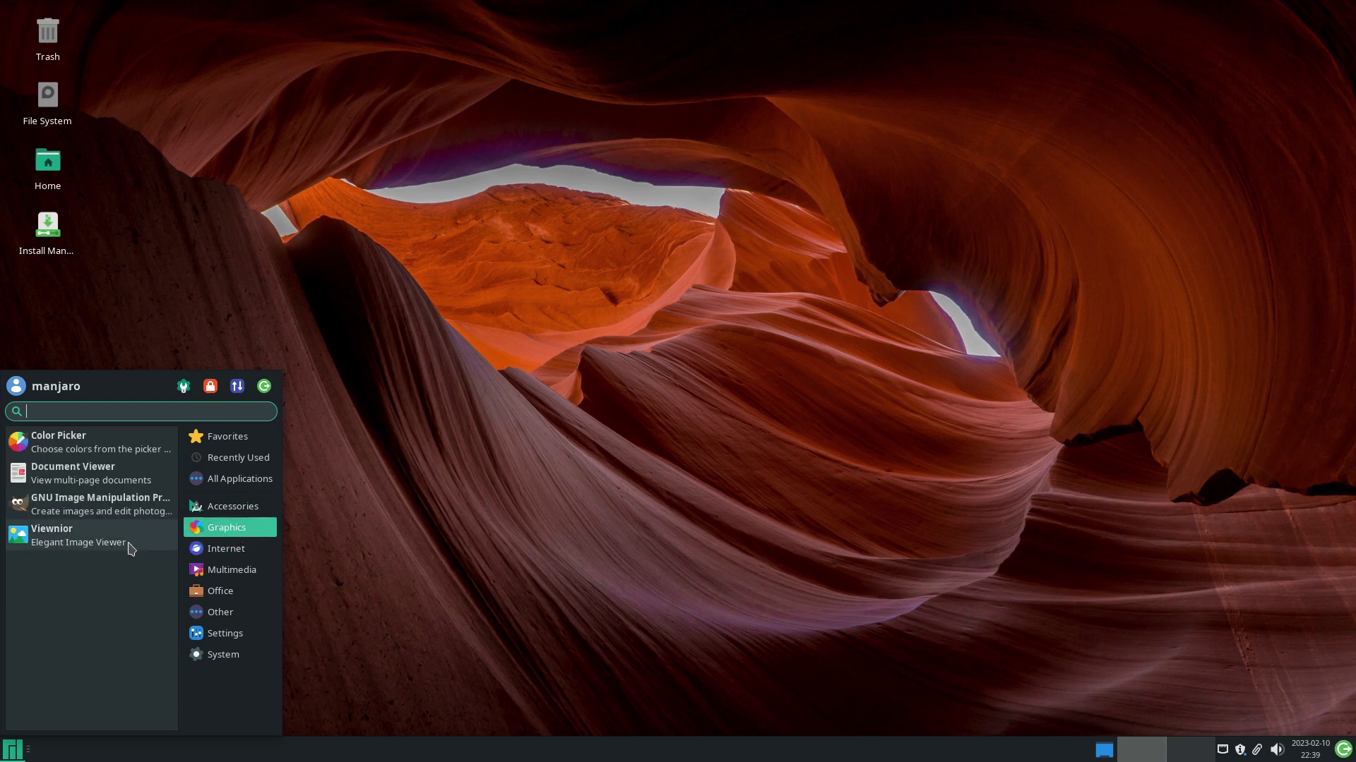
left_click(110, 504)
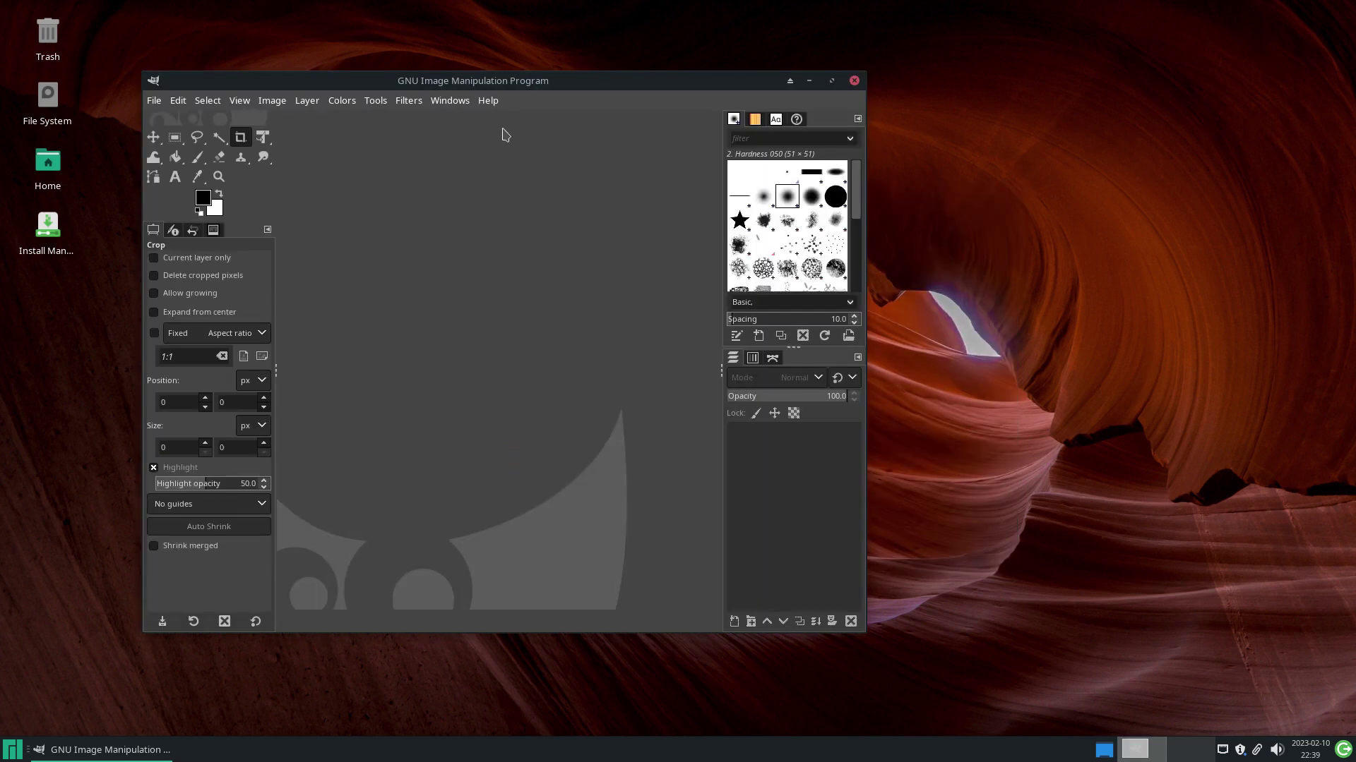
left_click(487, 102)
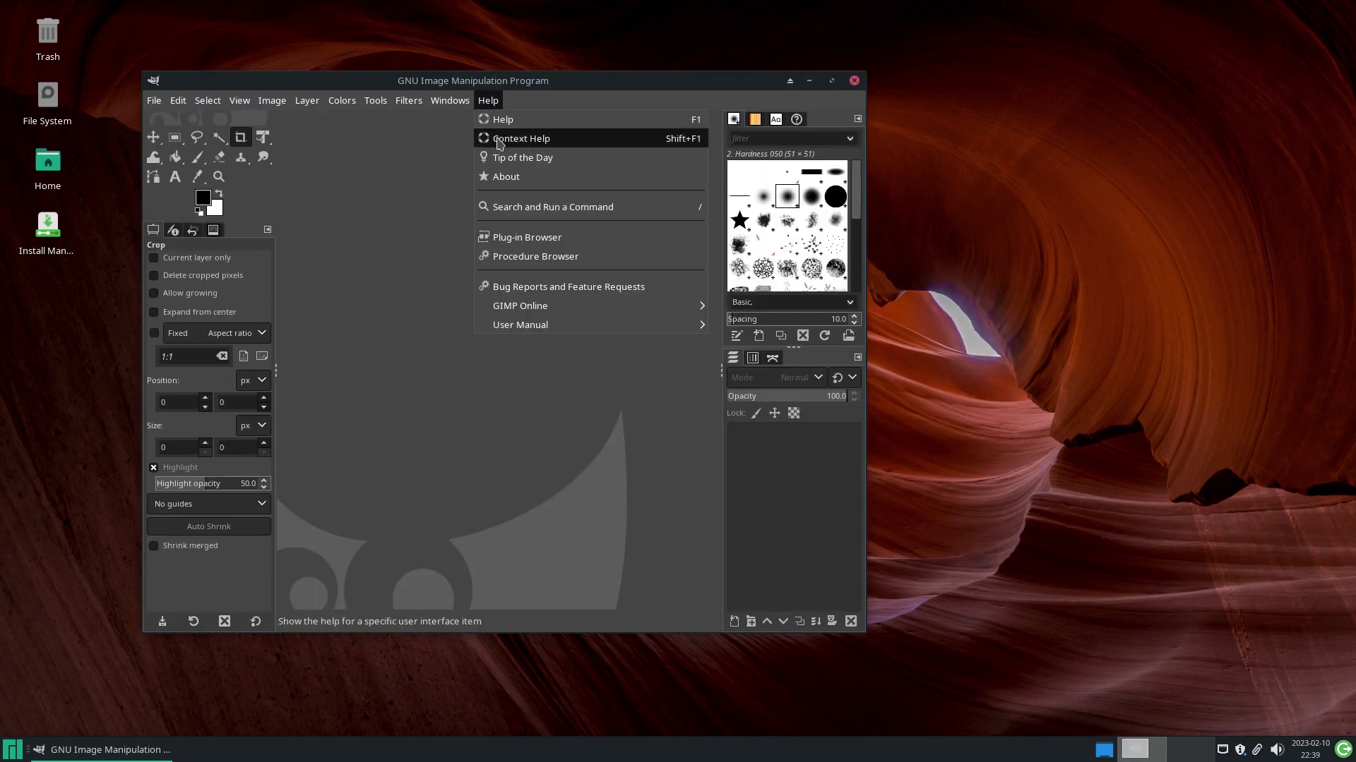
left_click(522, 179)
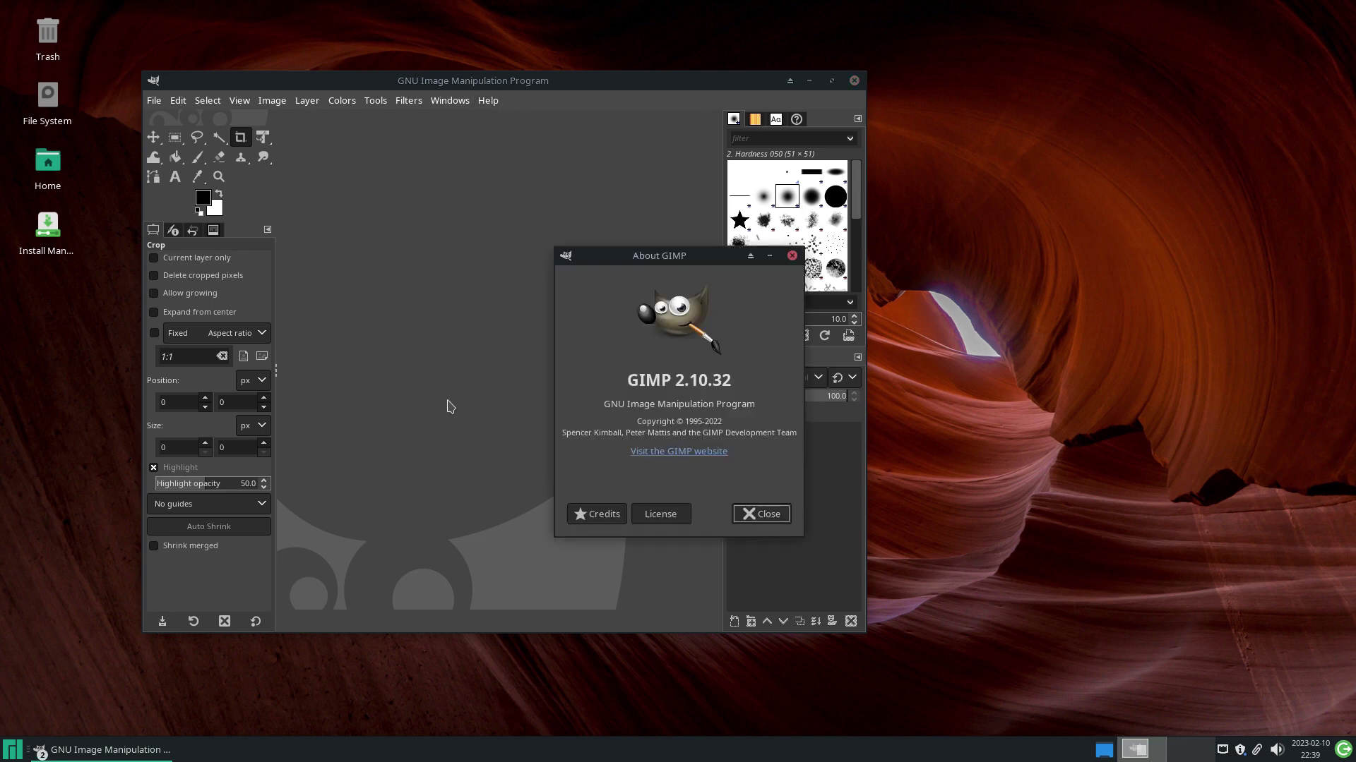
left_click(769, 520)
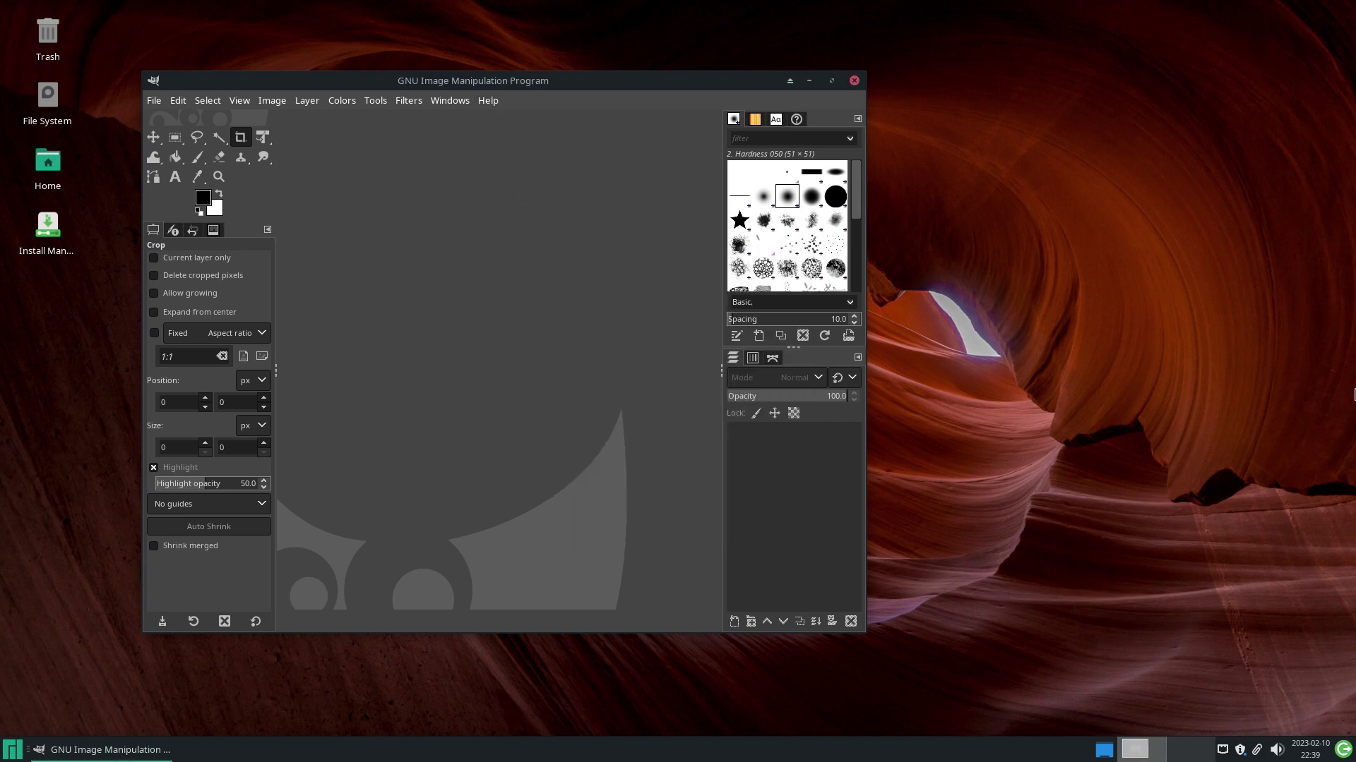
left_click(855, 81)
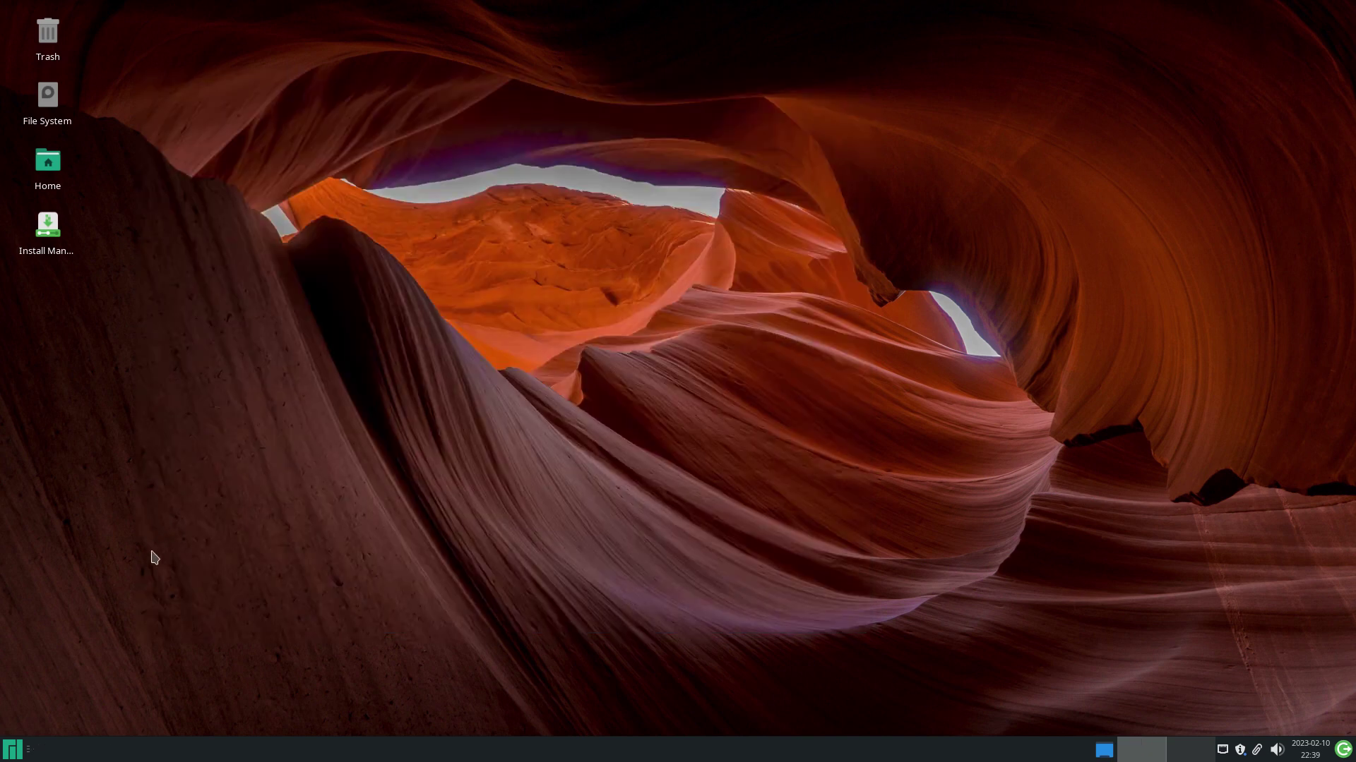
- Examine the preinstalled applications in the Accessories, Graphics, Internet and Multimedia categories, and return to the desktop
left_click(11, 751)
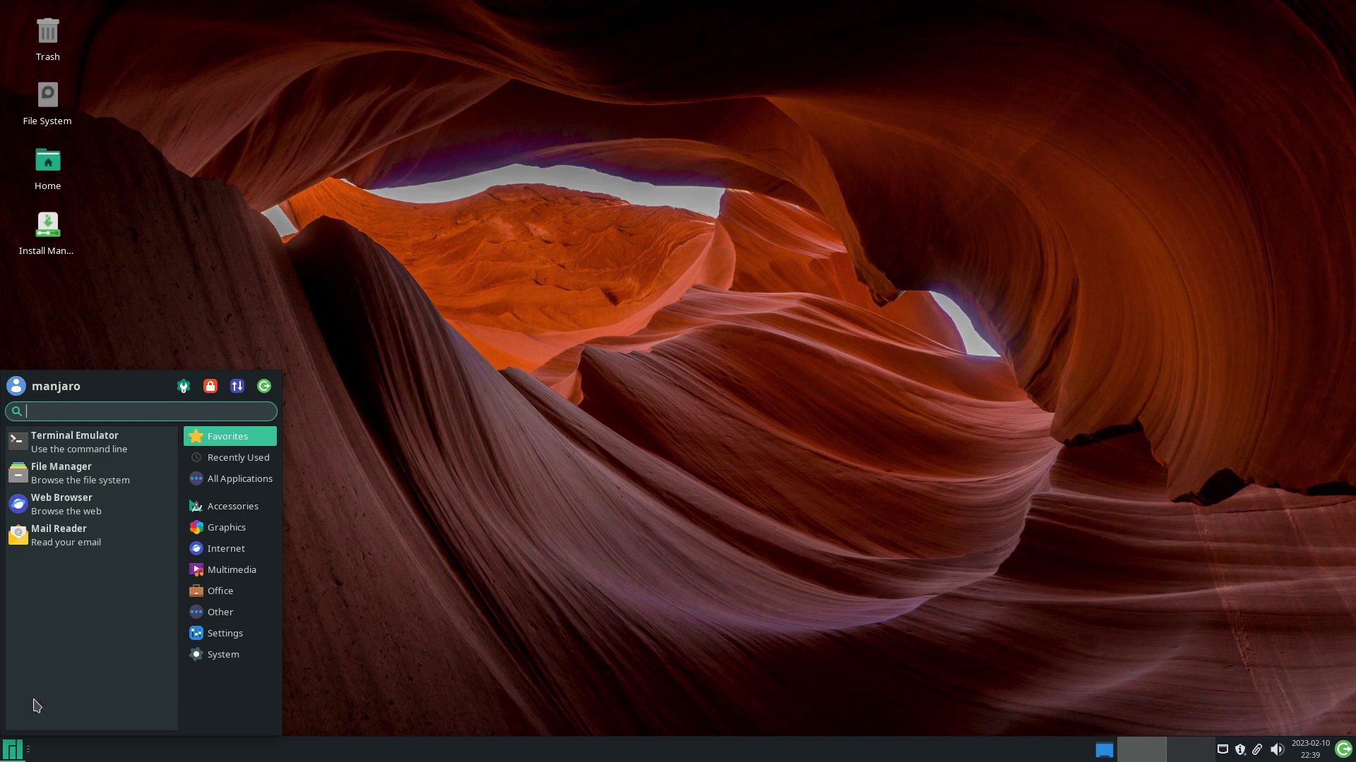
left_click(229, 507)
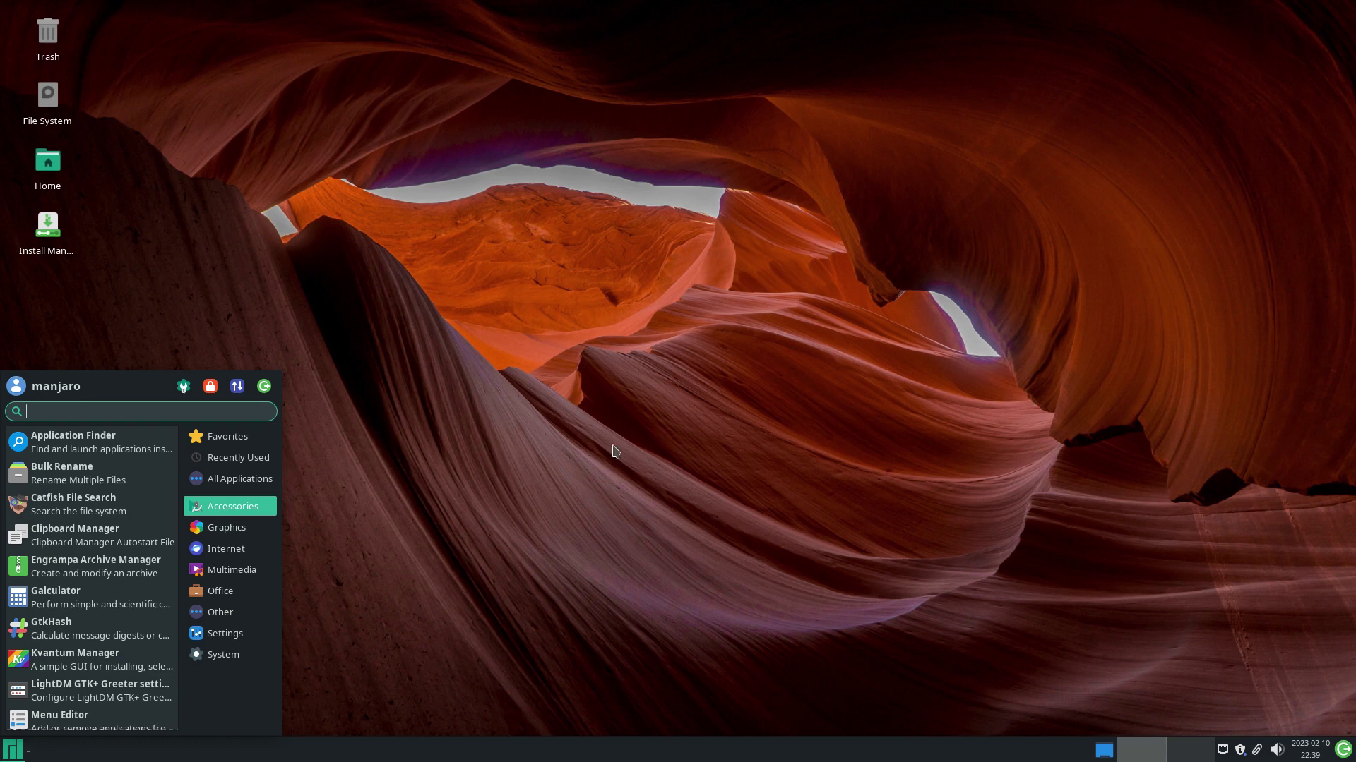
left_click(223, 533)
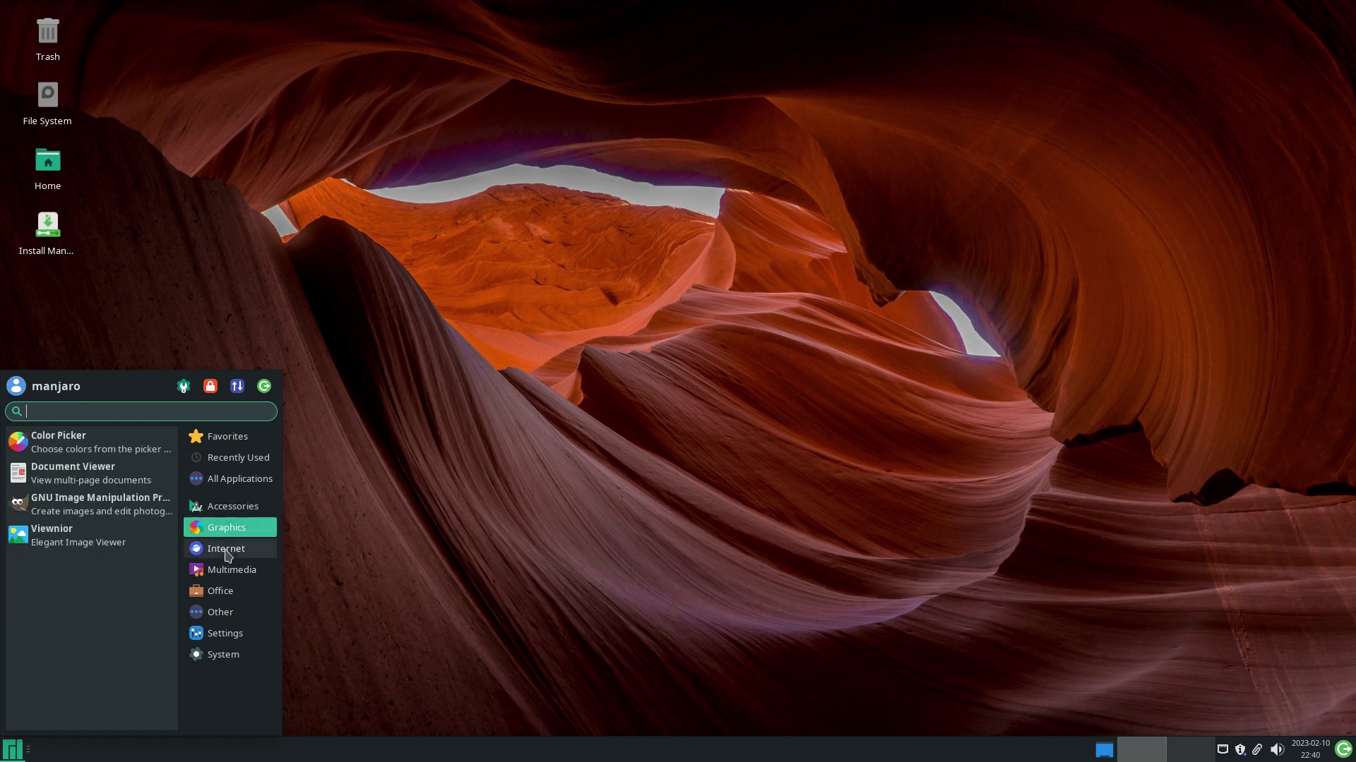
left_click(227, 555)
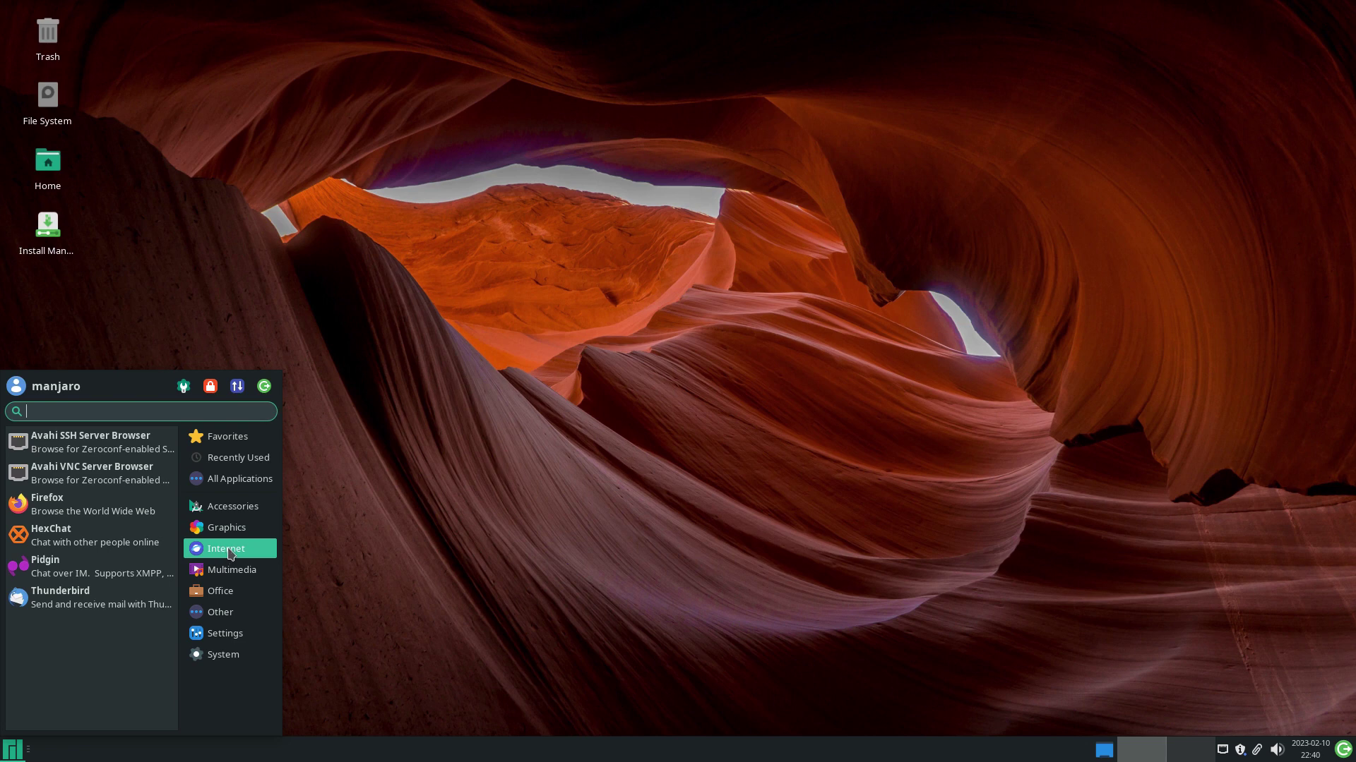
left_click(233, 578)
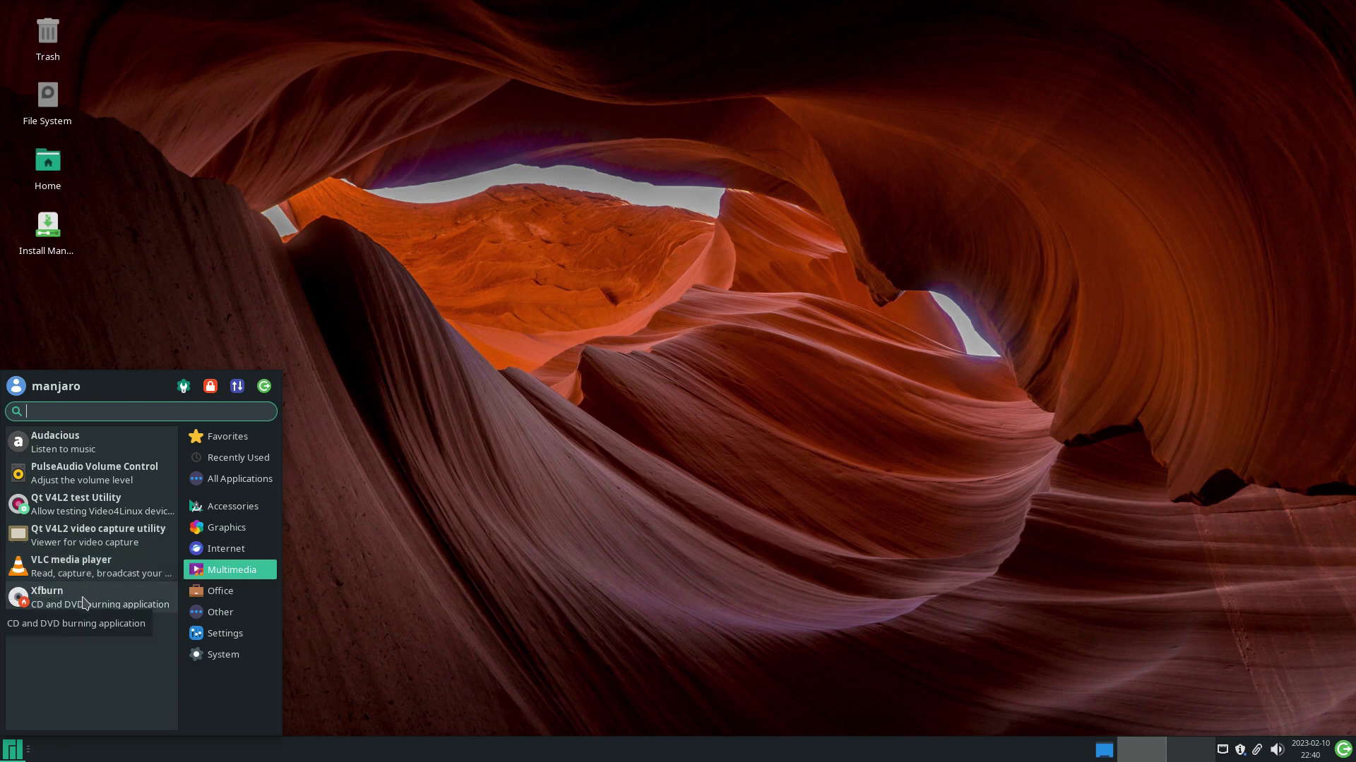
left_click(580, 322)
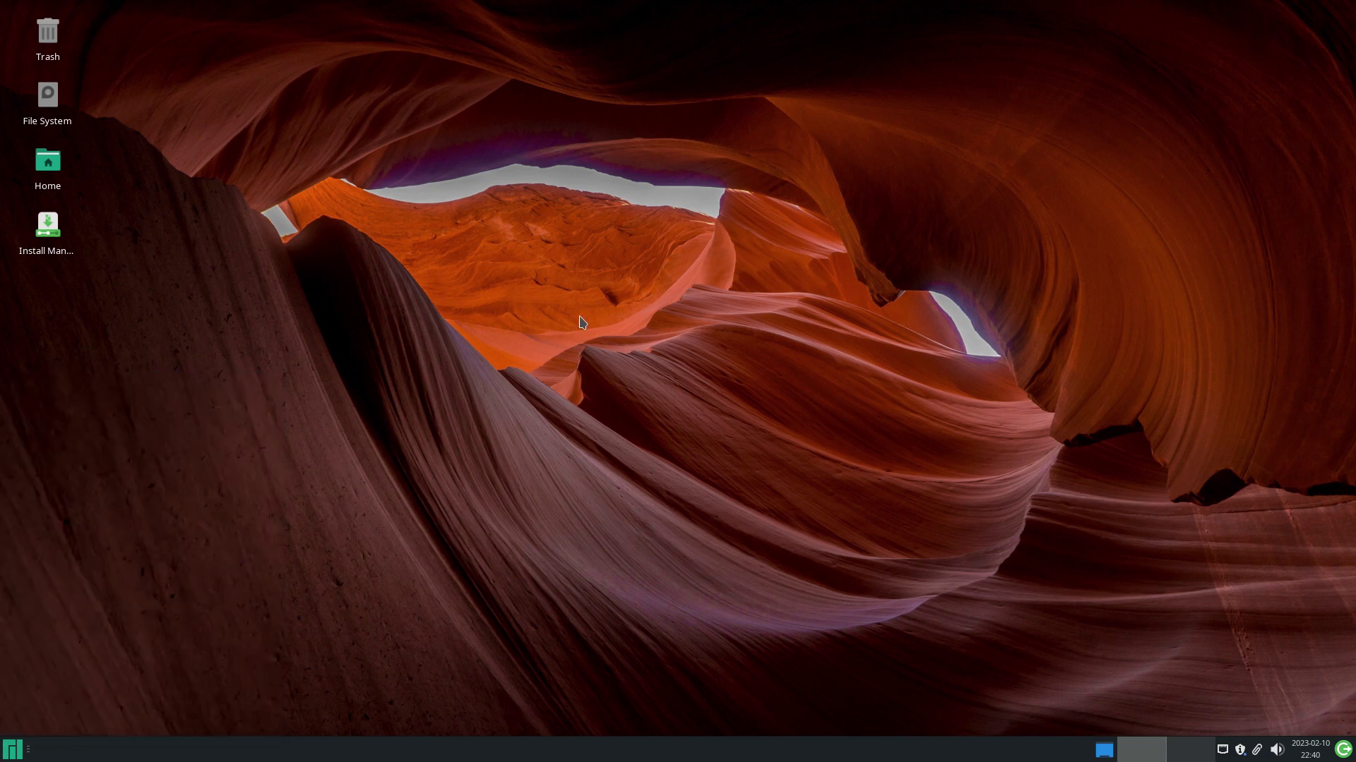